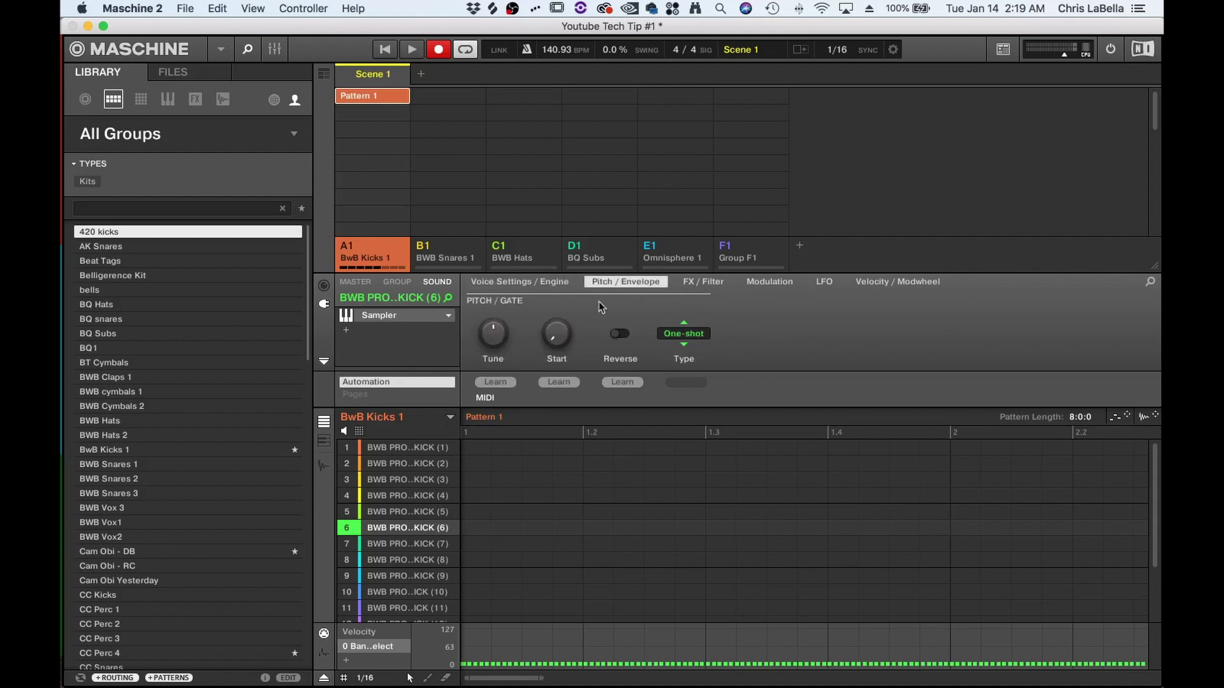
- Review kick 6's Sampler settings pages, from FX / Filter through Velocity / Modwheel, and the envelope types offered under Pitch / Envelope
click(697, 284)
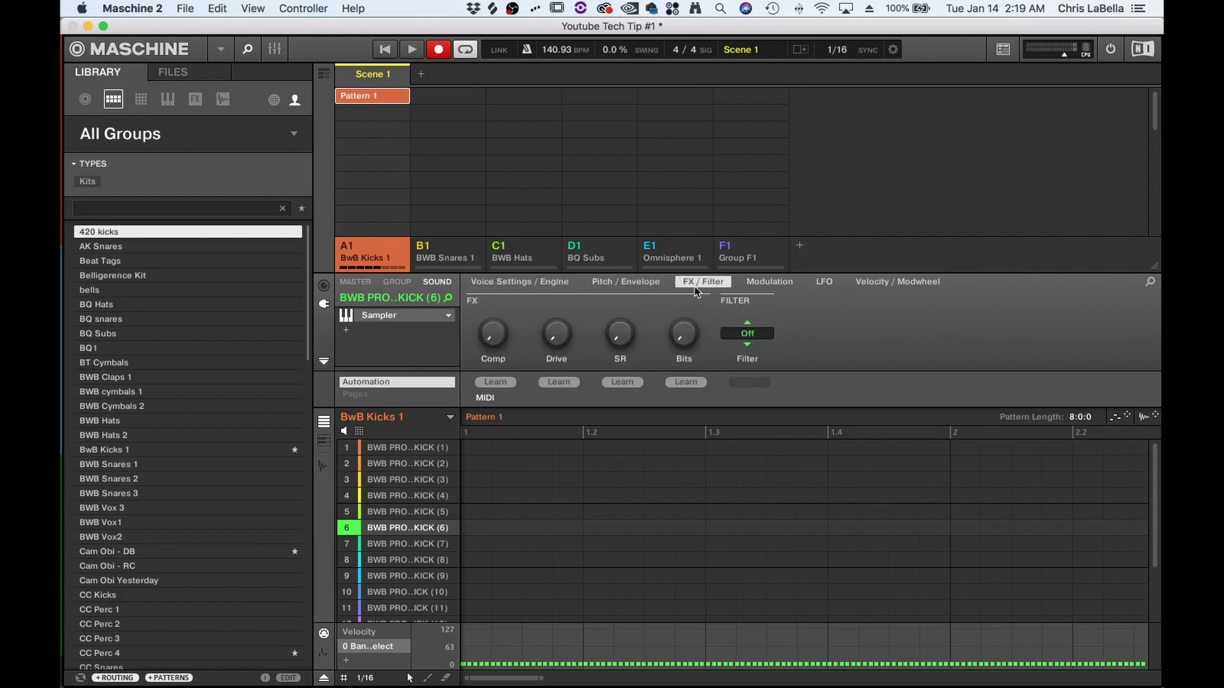
click(789, 285)
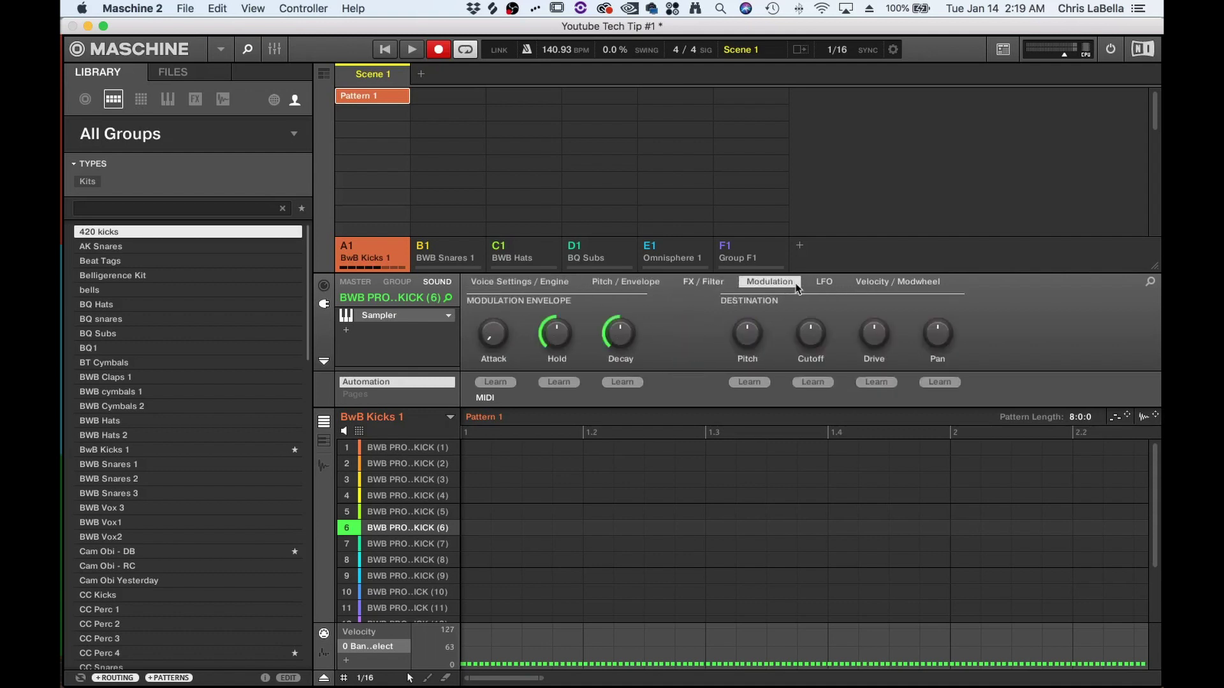
click(824, 281)
click(895, 282)
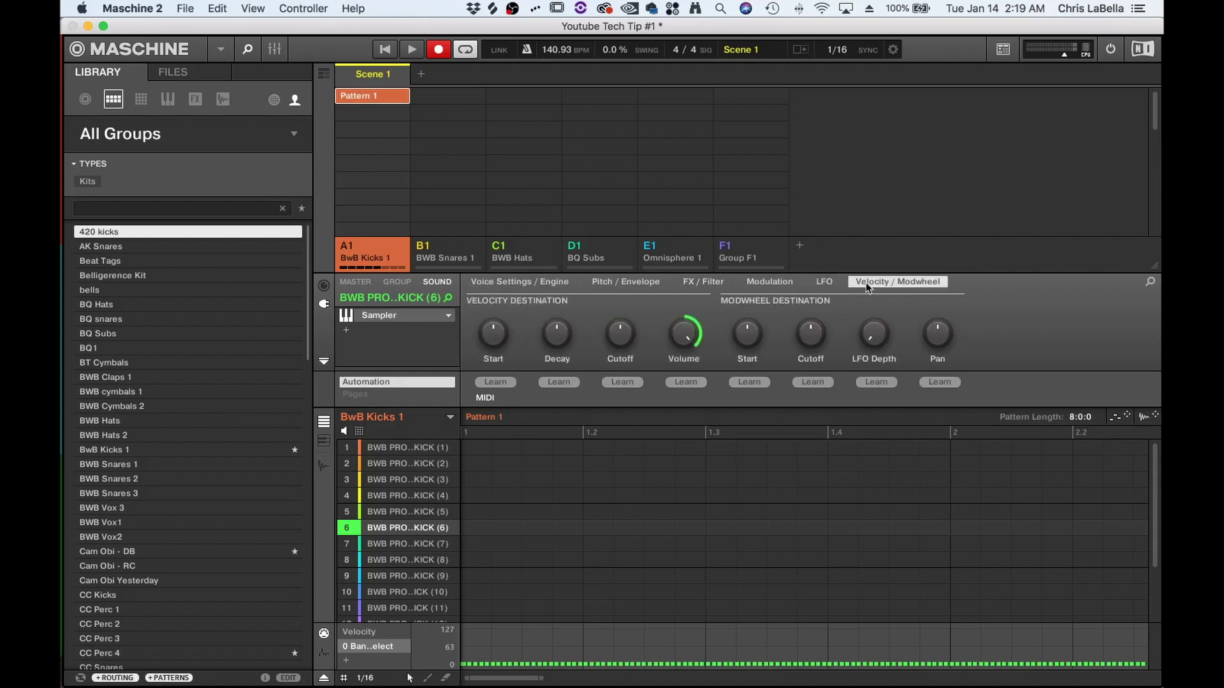
click(824, 281)
click(769, 282)
click(702, 282)
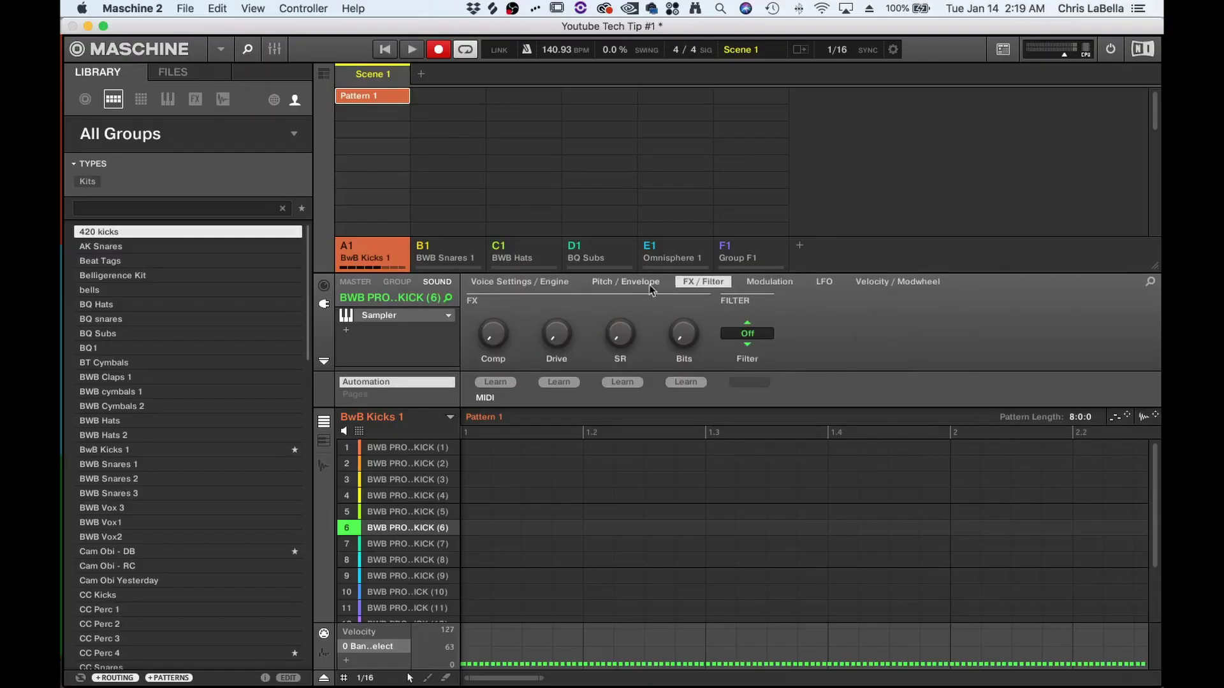
click(606, 283)
click(554, 286)
click(603, 283)
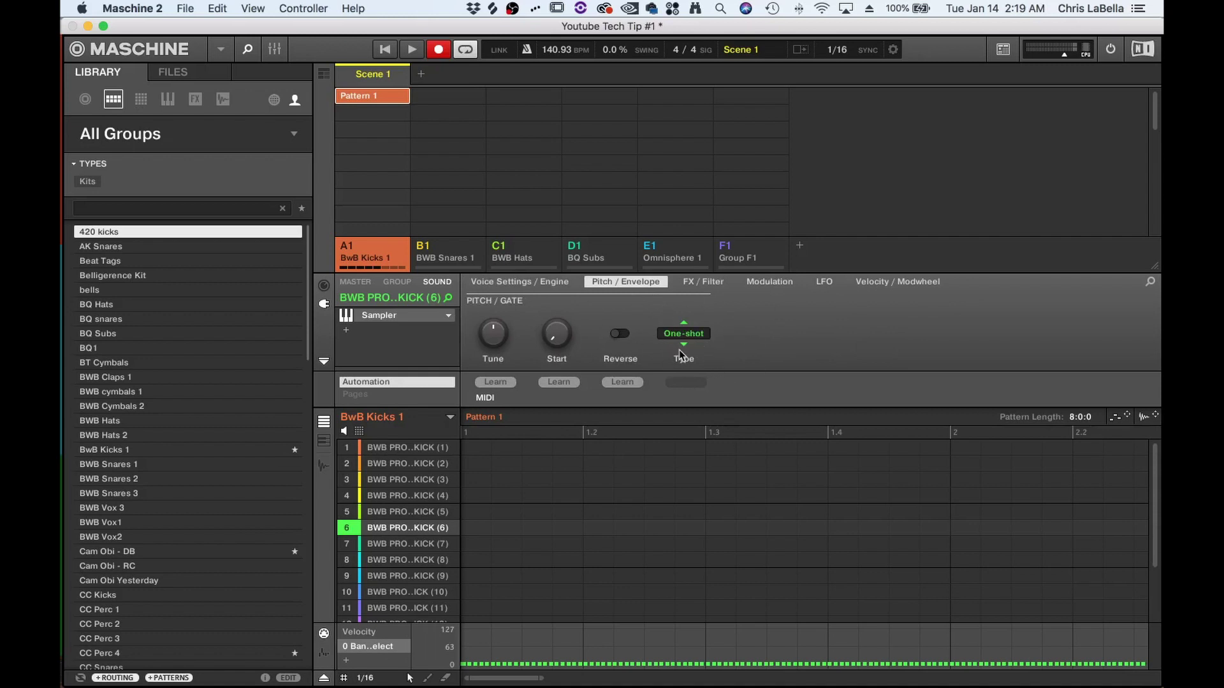
click(692, 334)
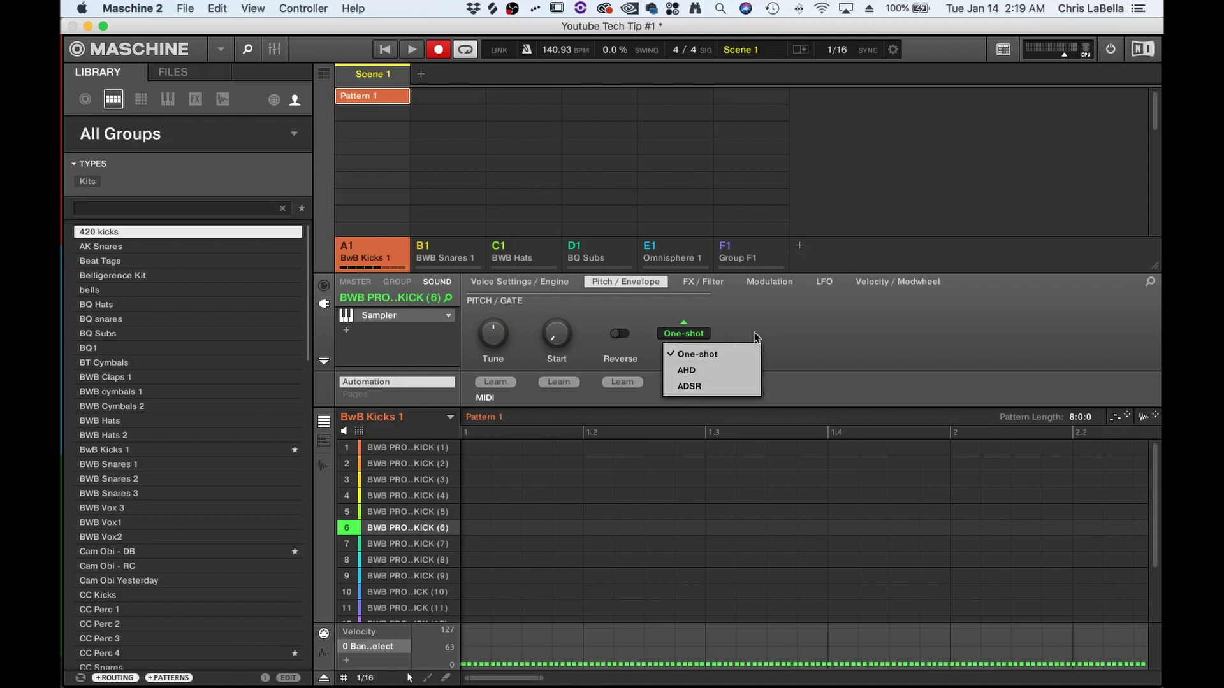
click(797, 306)
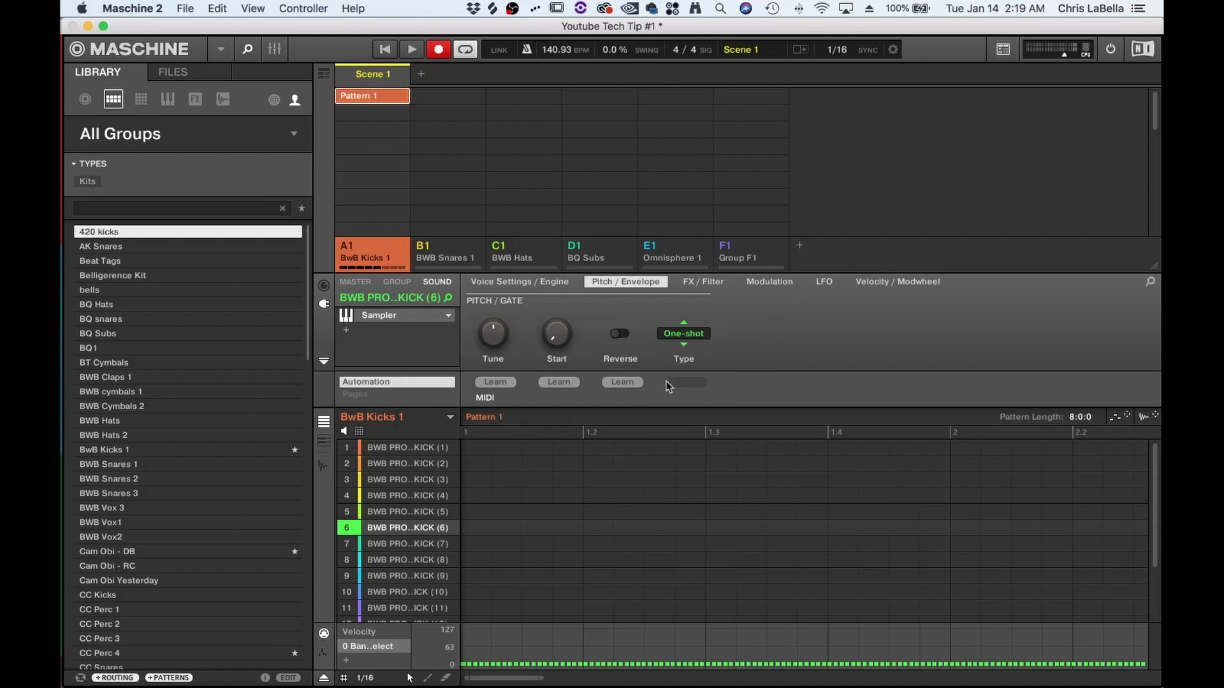
- Record a kick pattern with sound 6 of the BwB Kicks 1 group, and end recording while playback continues
mouse_move(381, 560)
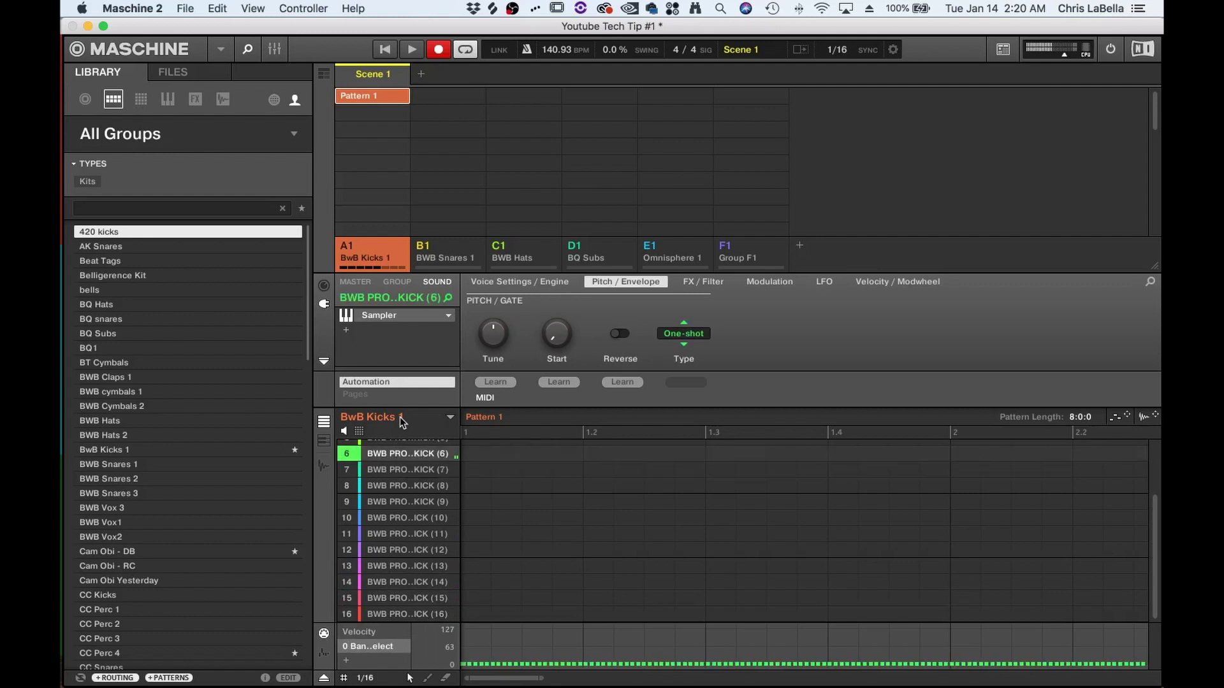
key(space)
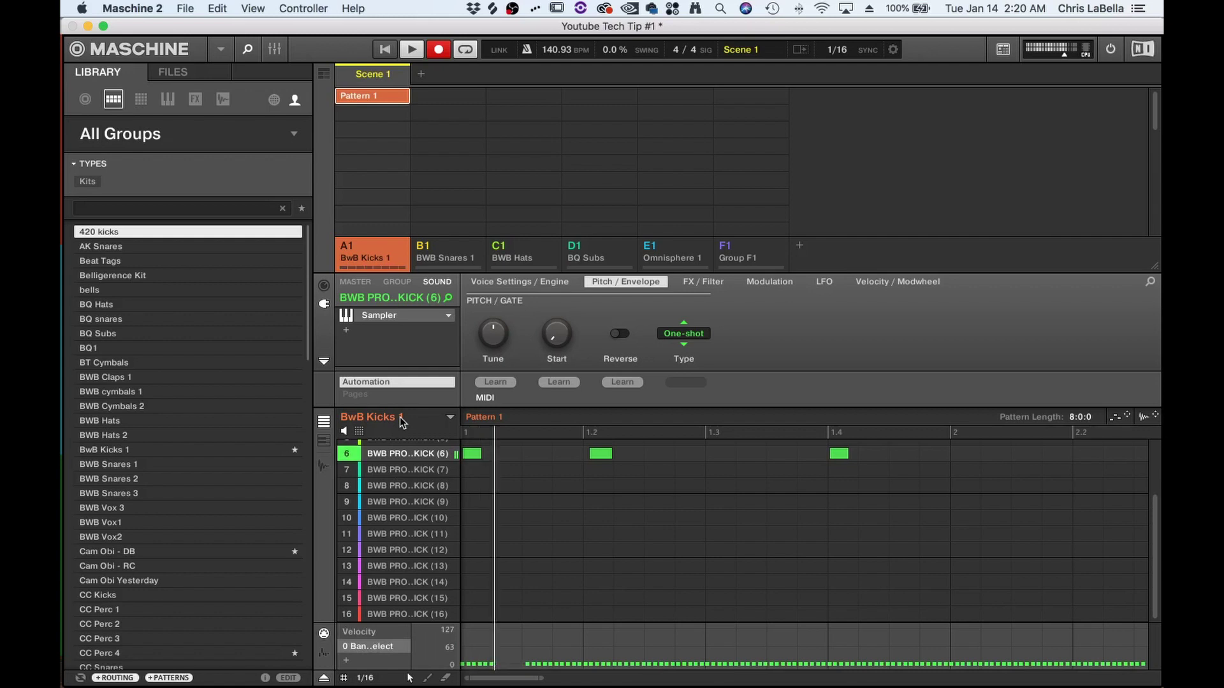
key(r)
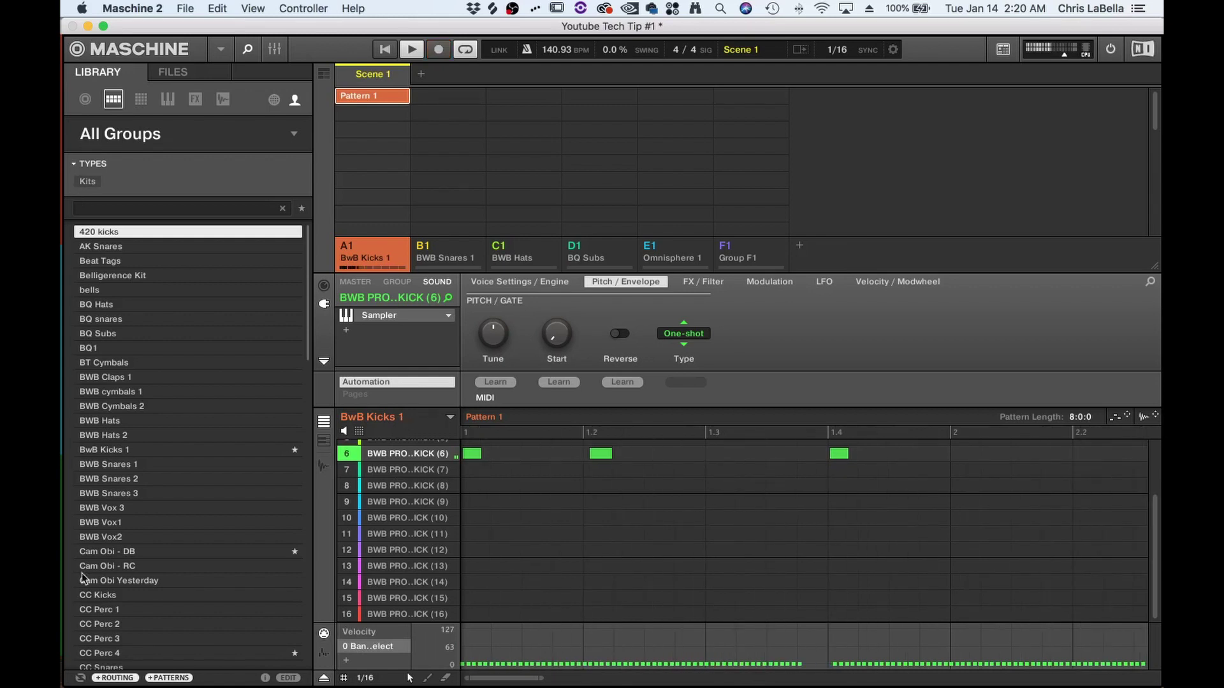
- Quantize the recorded kick notes by 50% twice and check their timing through to the pattern's end
right_click(730, 505)
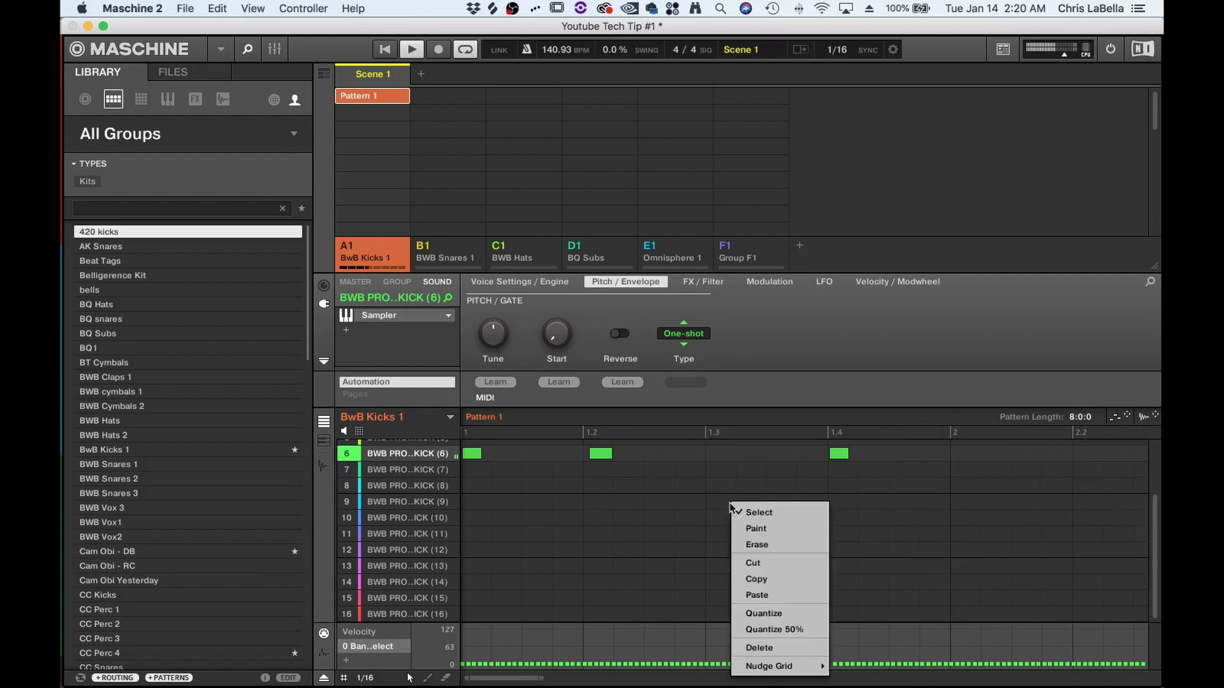
click(790, 630)
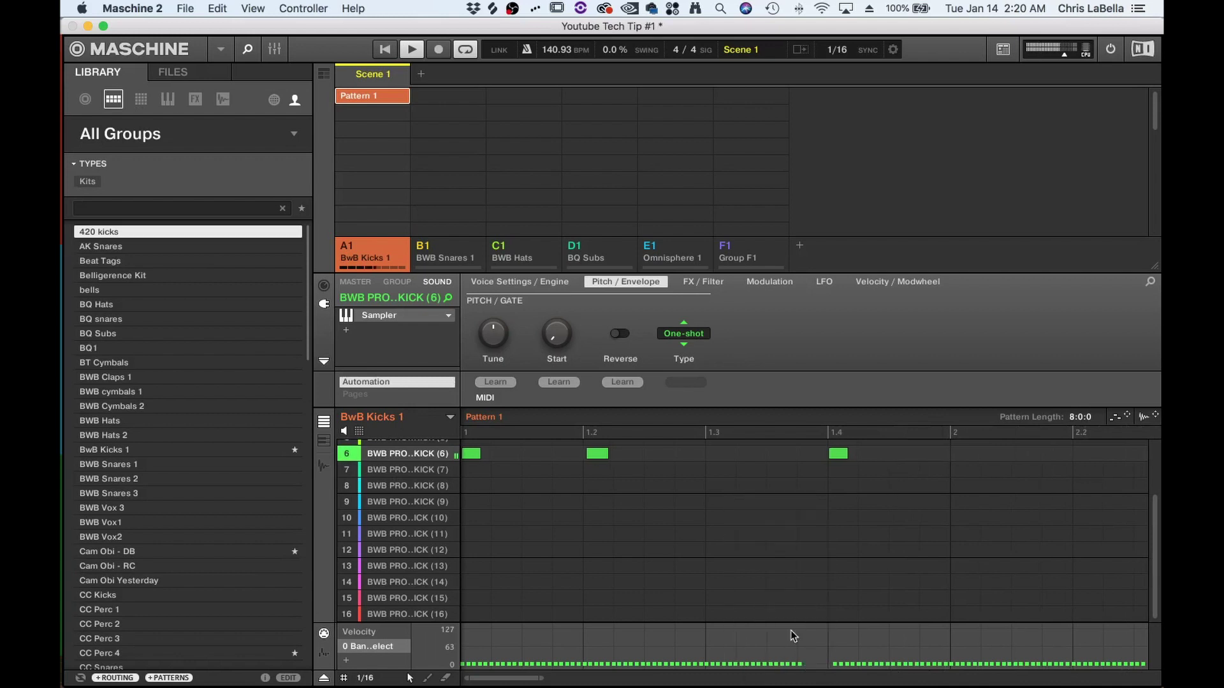
right_click(717, 461)
click(797, 595)
scroll(717, 516, right, 10)
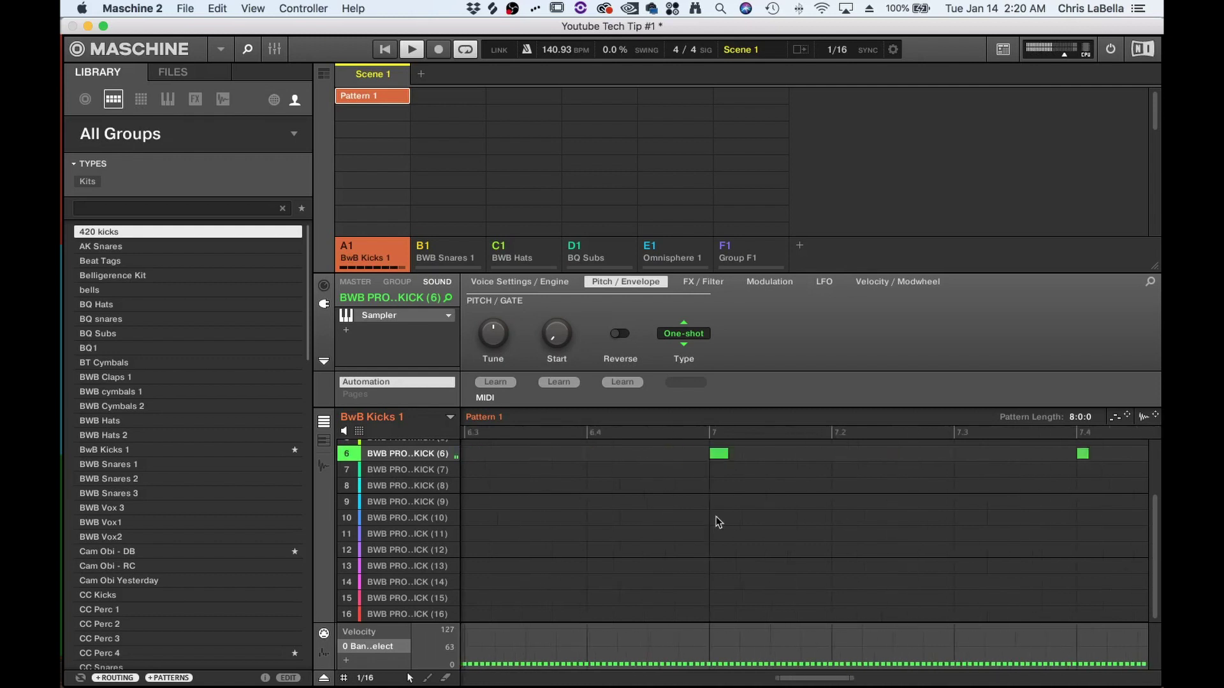
scroll(716, 516, right, 10)
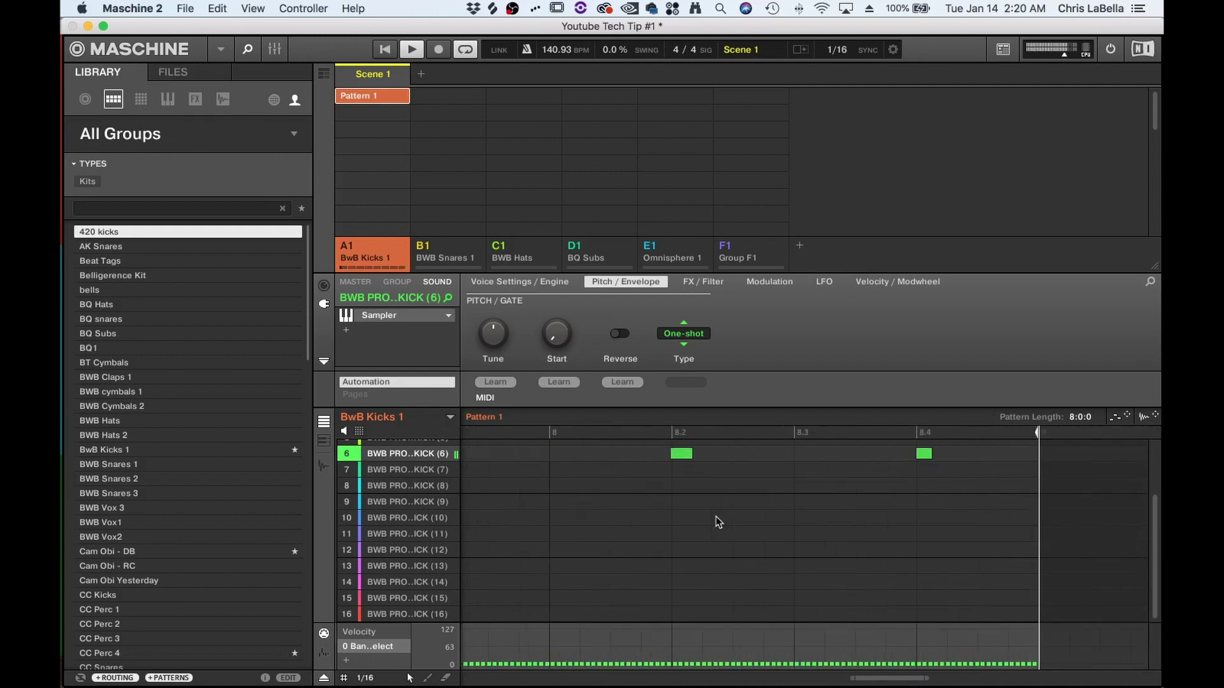
- Record a snare pattern with sound 9 of the BWB Snares 1 group and quantize its notes by 50% twice
click(451, 249)
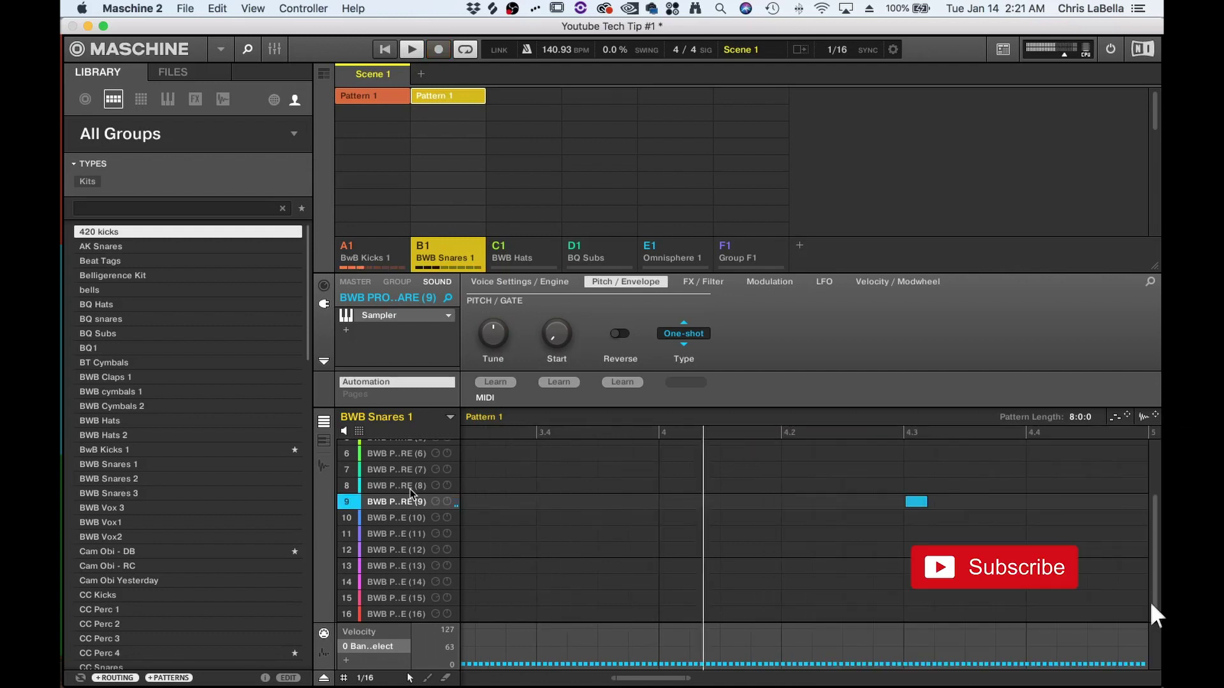
right_click(720, 494)
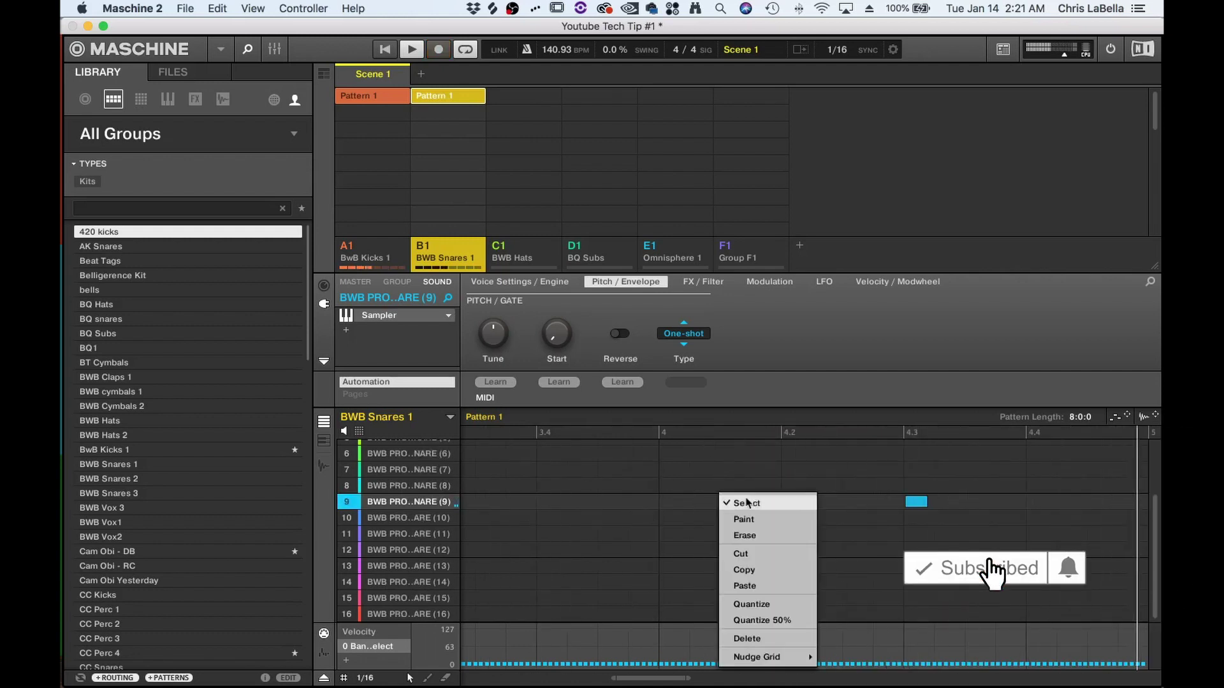
click(771, 618)
right_click(765, 525)
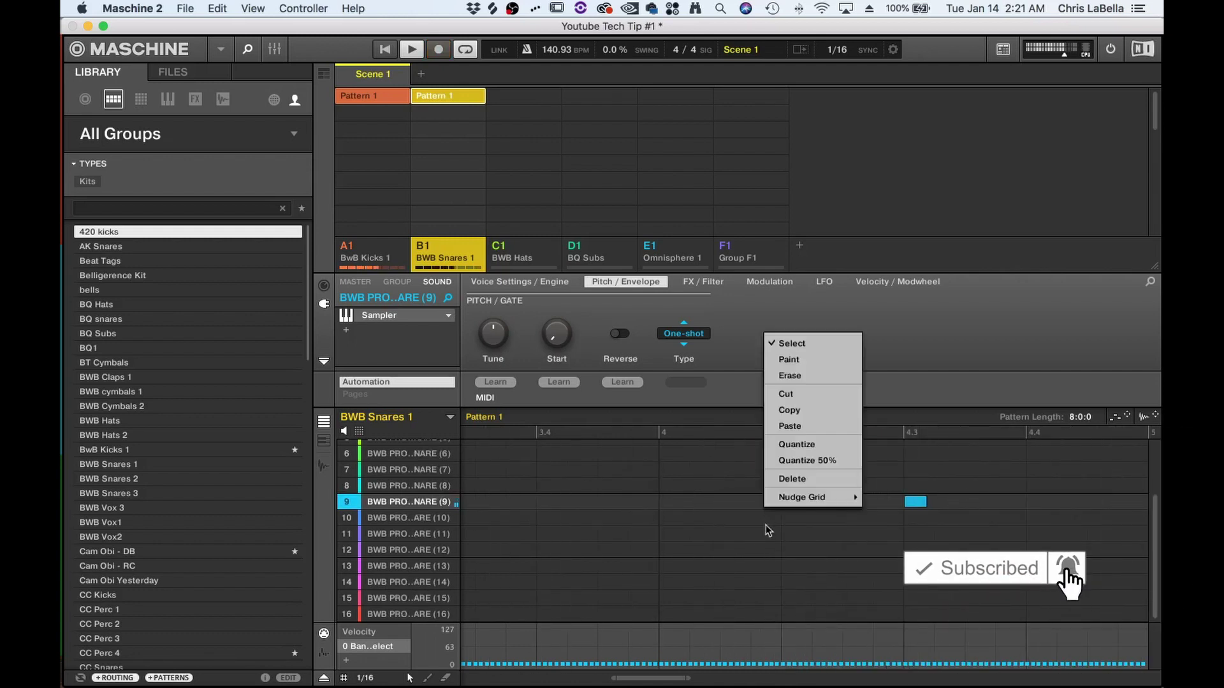
click(819, 460)
- Record a steady hi-hat pattern with sound 8 of the BWB Hats group, quantize it by 50% twice, and stop playback
click(519, 255)
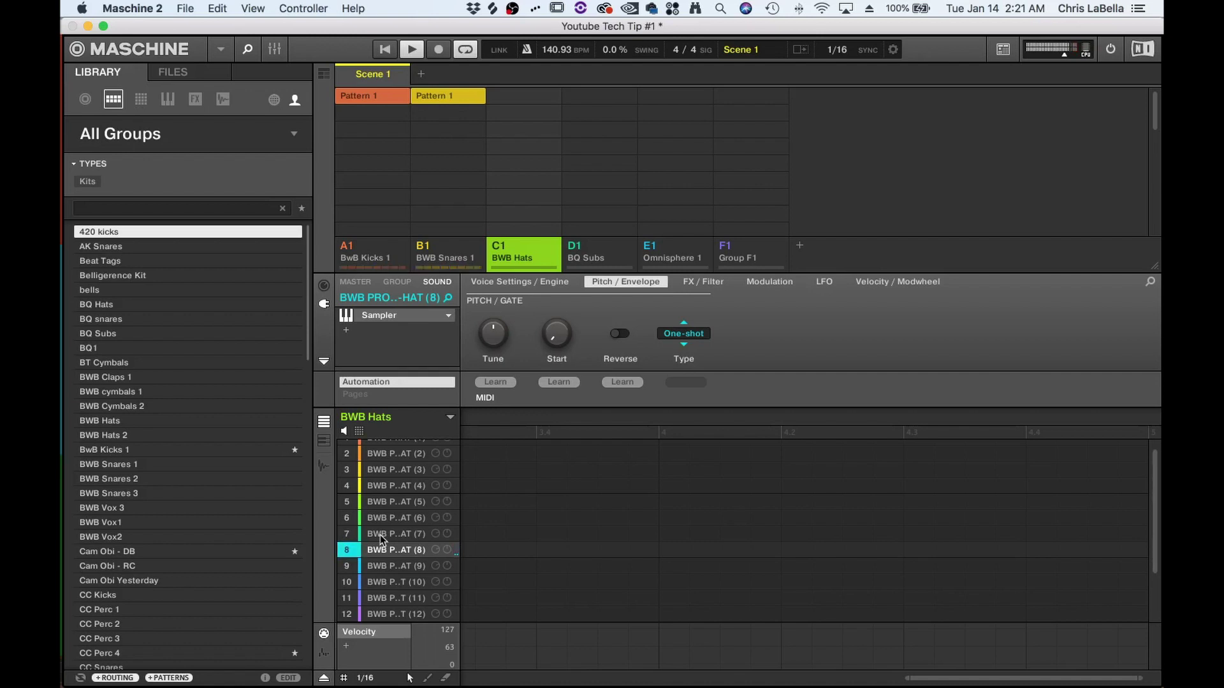
key(r)
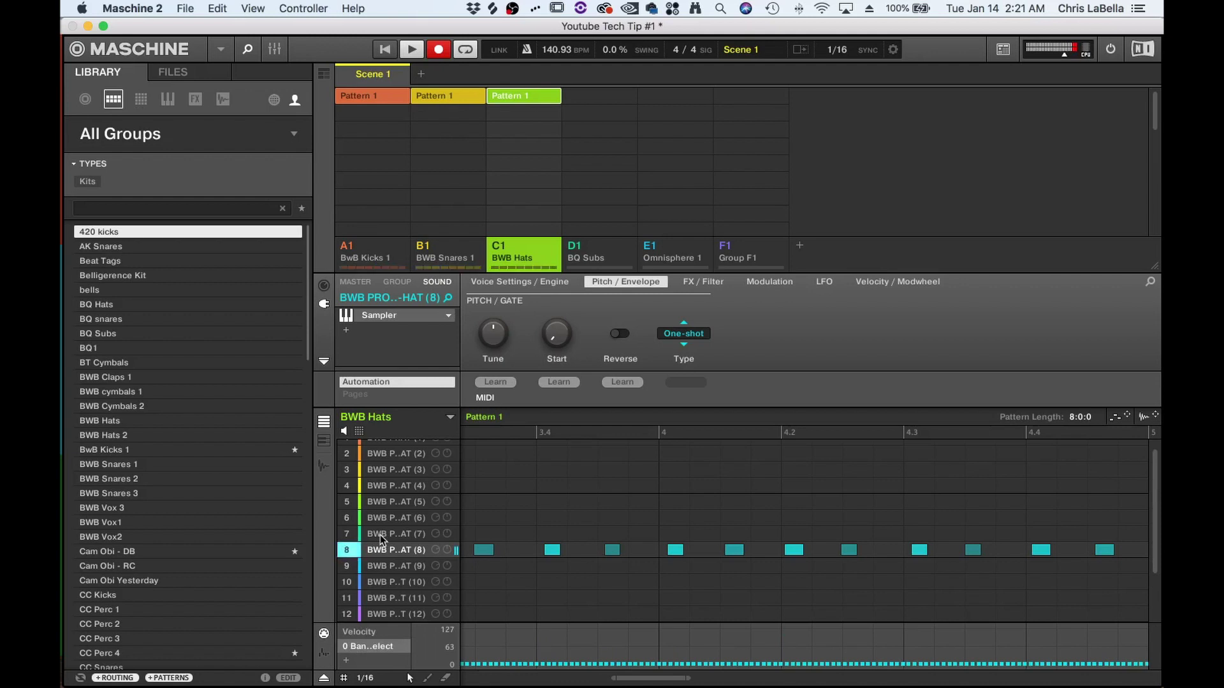
right_click(642, 498)
click(716, 628)
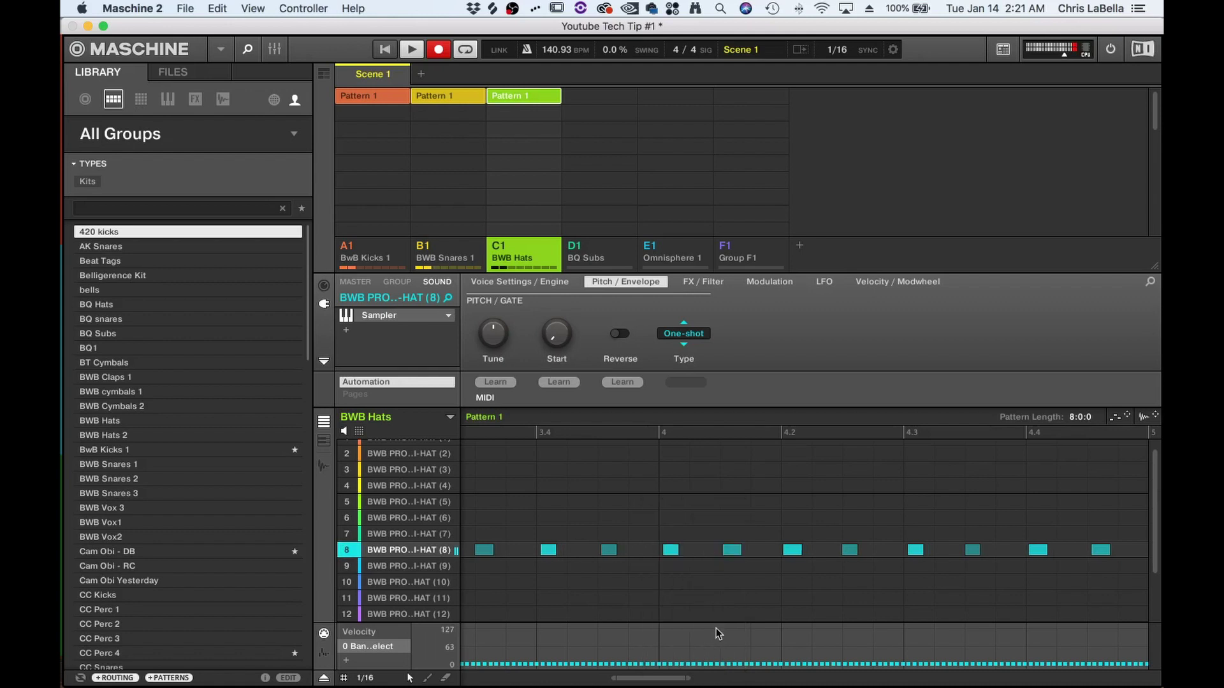
right_click(685, 465)
click(760, 594)
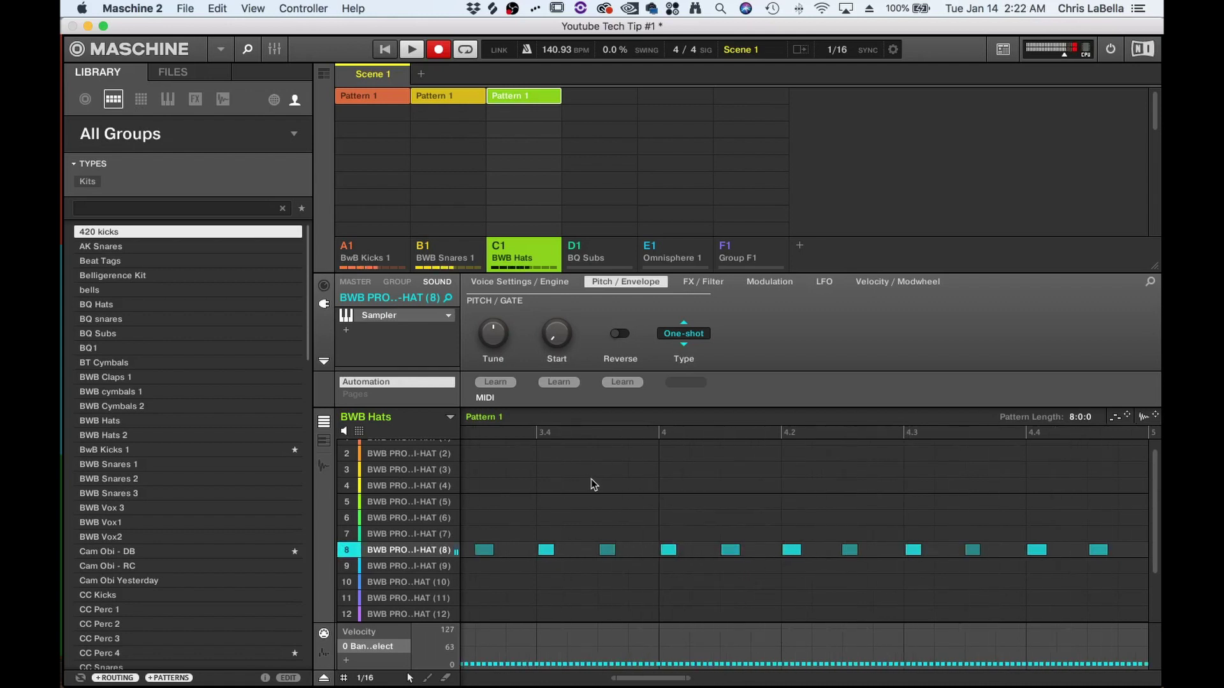
key(space)
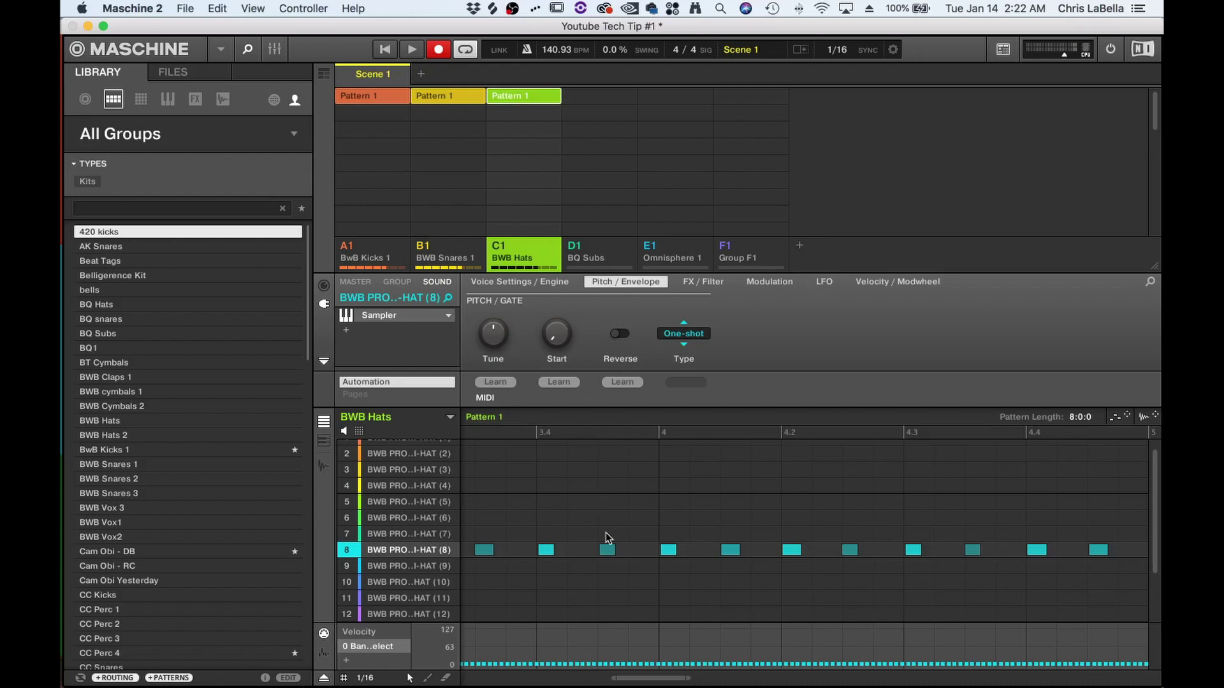
- Return to the BwB Kicks 1 group and show its pattern from the first bar
scroll(606, 537, left, 15)
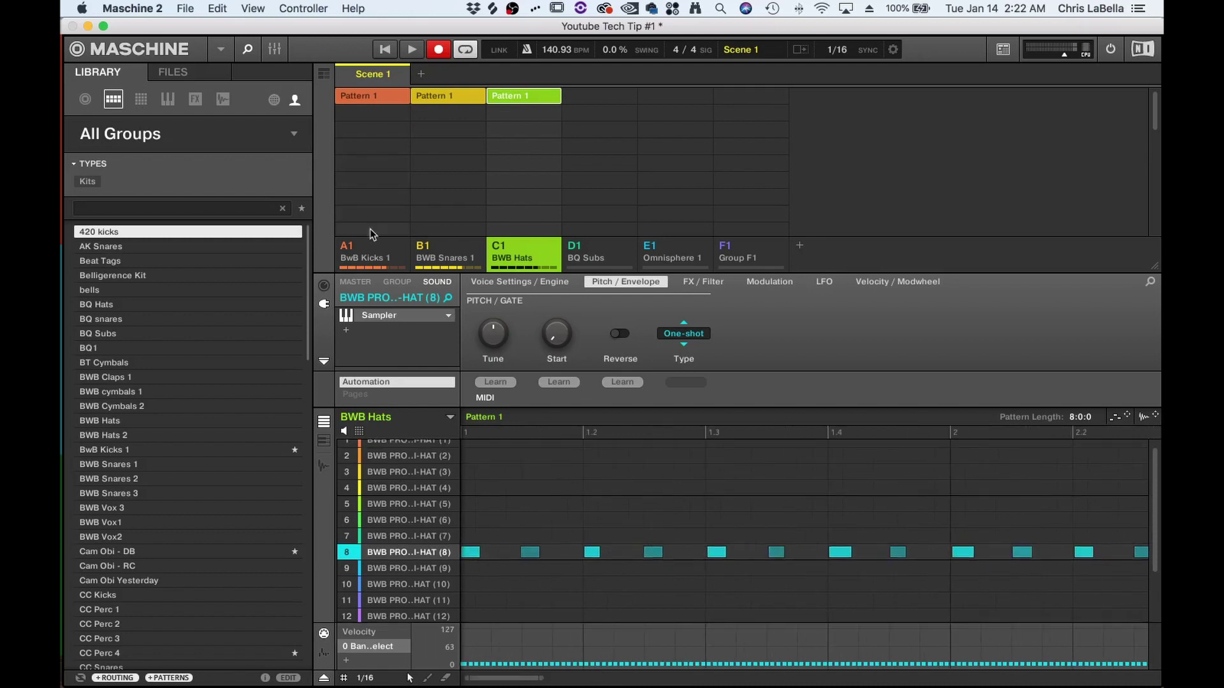
click(400, 258)
click(460, 257)
click(381, 260)
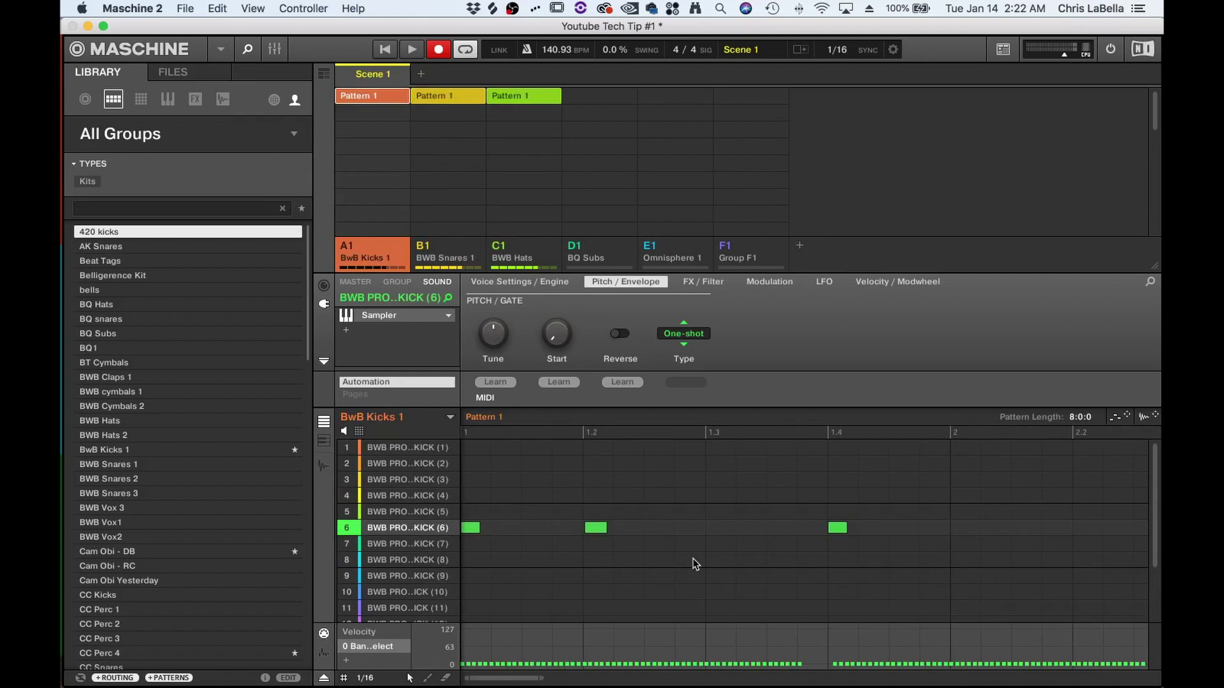
- Select sound 6 in the BwB Kicks 1 group and open its waveform for sample editing
click(395, 498)
click(395, 525)
double_click(391, 528)
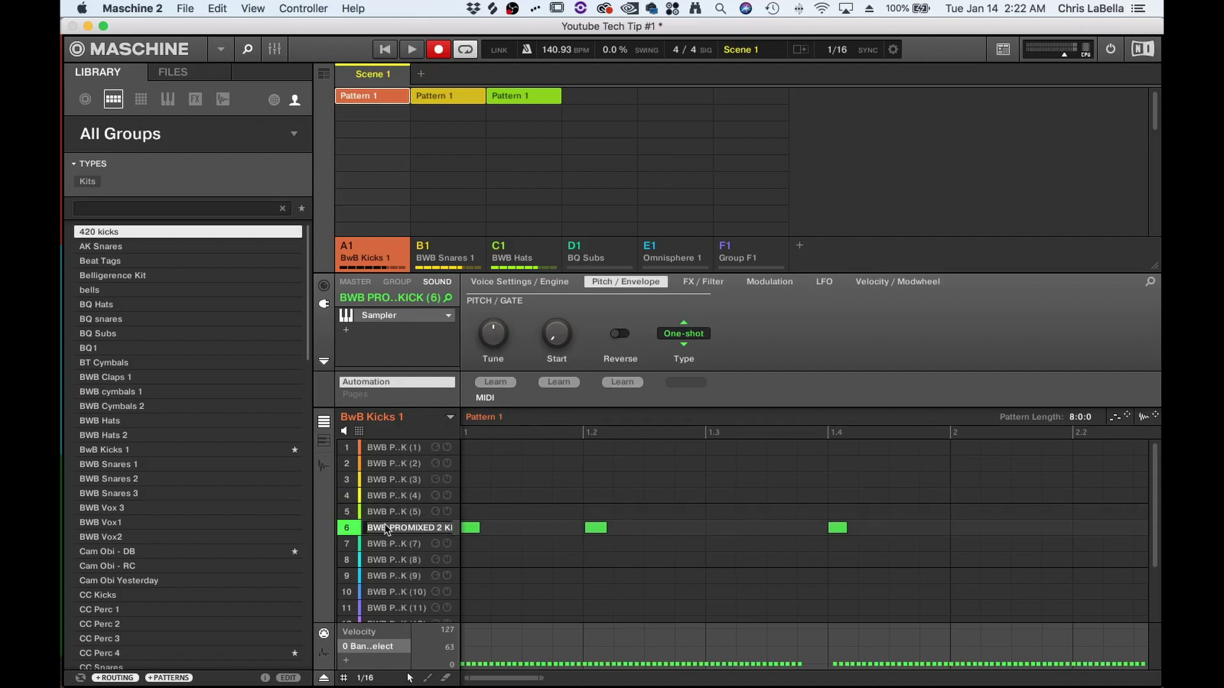
click(391, 513)
click(400, 531)
click(404, 514)
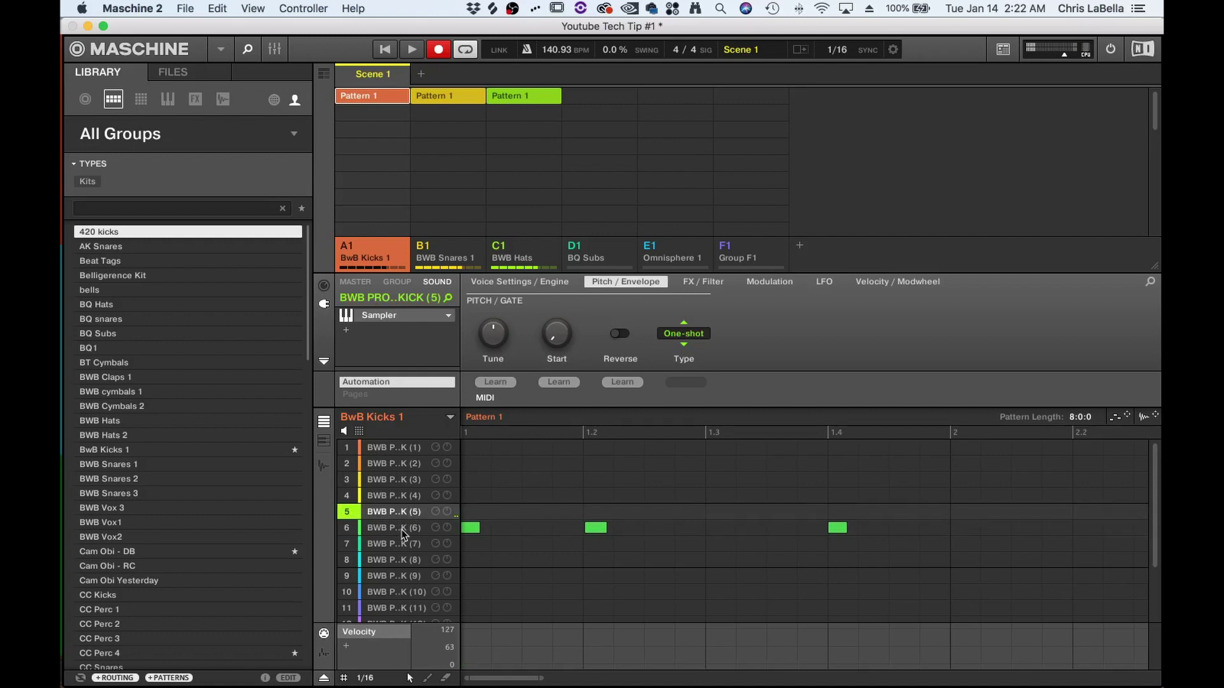
click(400, 529)
click(394, 530)
click(320, 462)
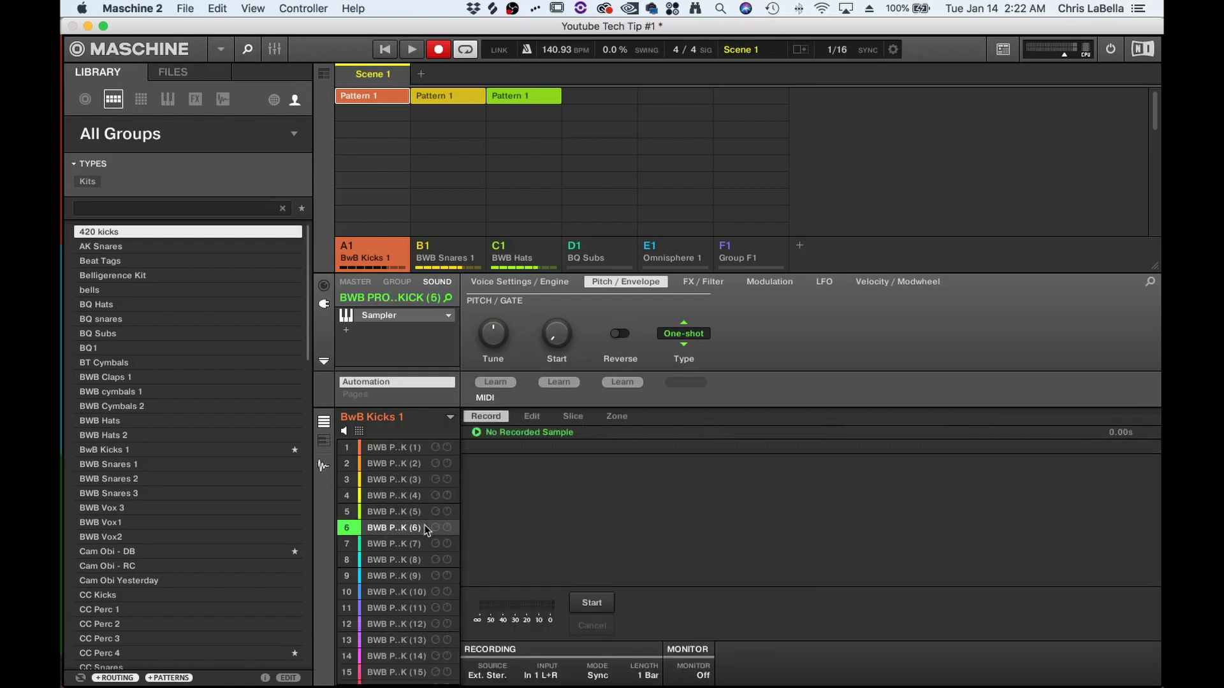
click(533, 418)
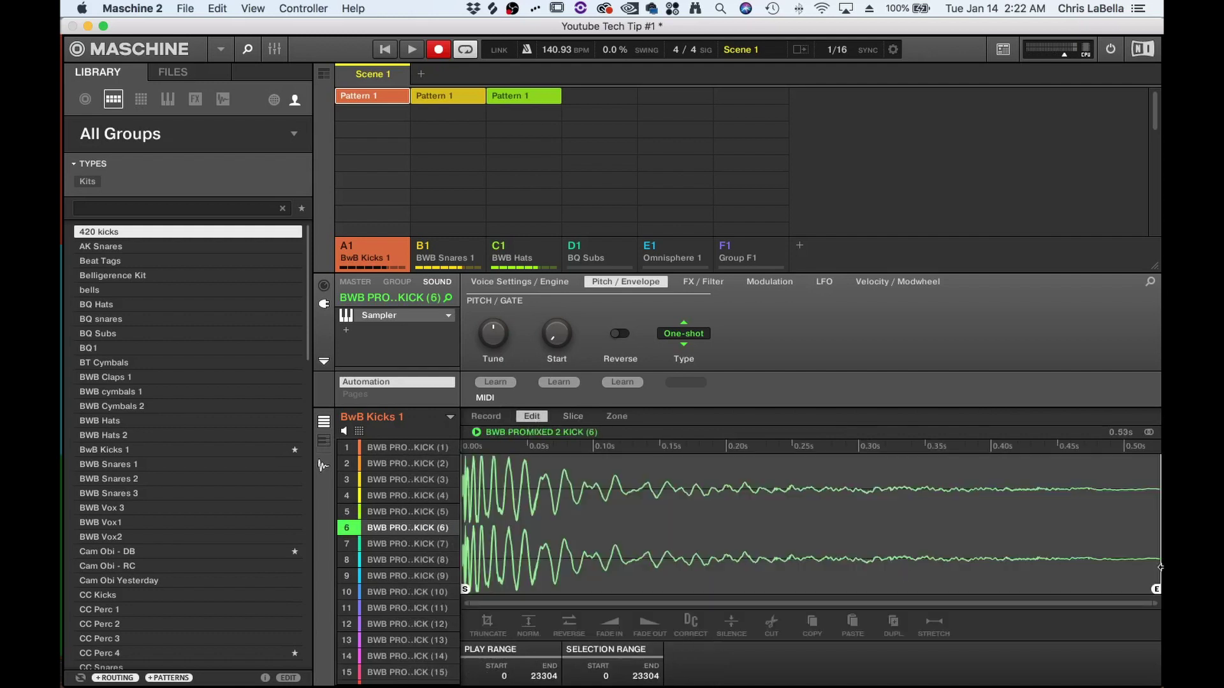
- Try shortening kick 6's play range to end at 6379, and extend the end back out to 23280
mouse_move(399, 528)
drag(1156, 587, 669, 581)
drag(659, 581, 649, 581)
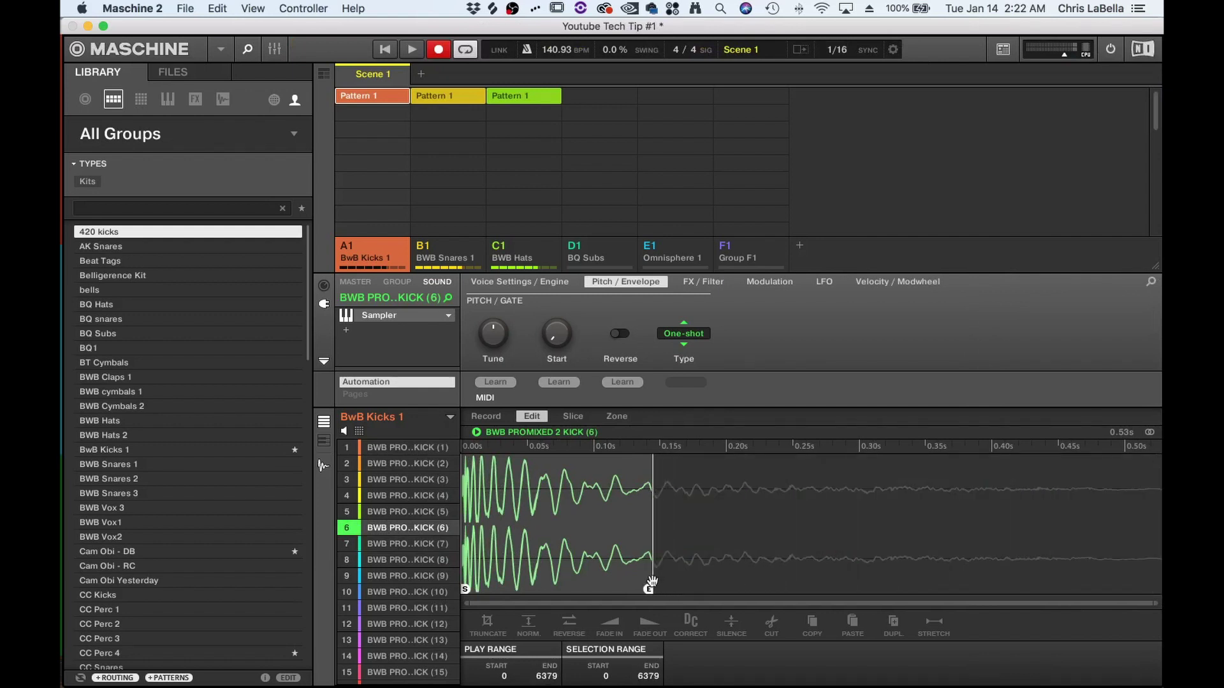
mouse_move(396, 532)
double_click(397, 527)
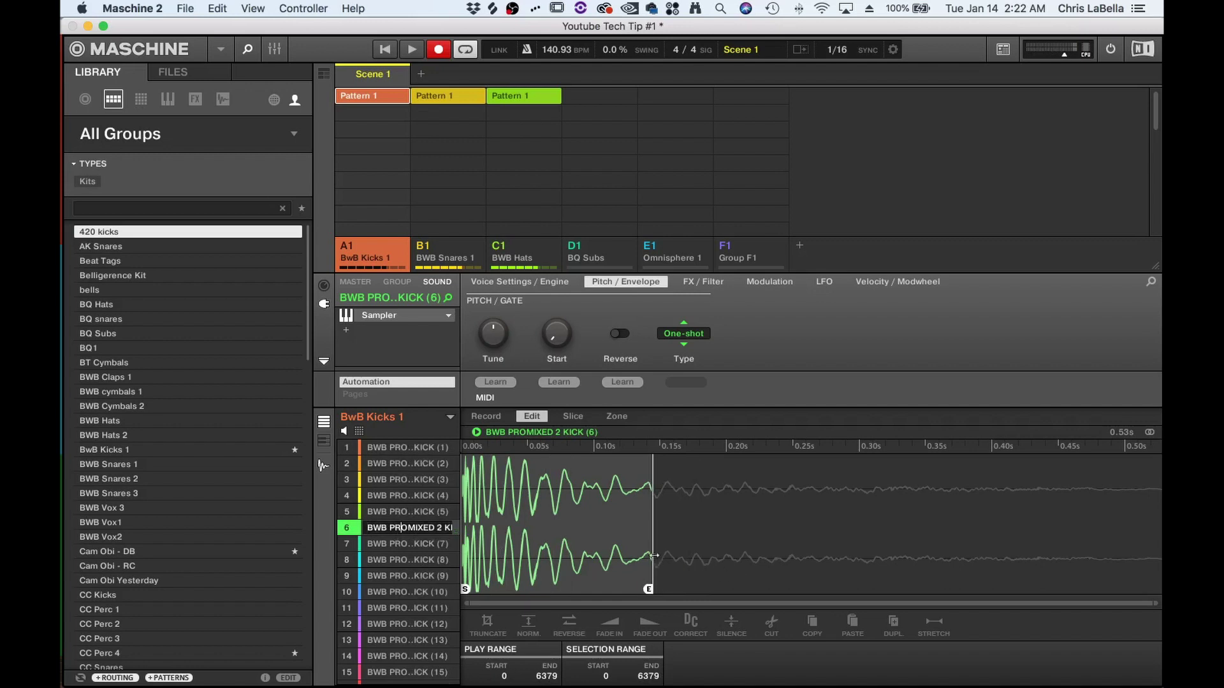
drag(648, 589, 1160, 602)
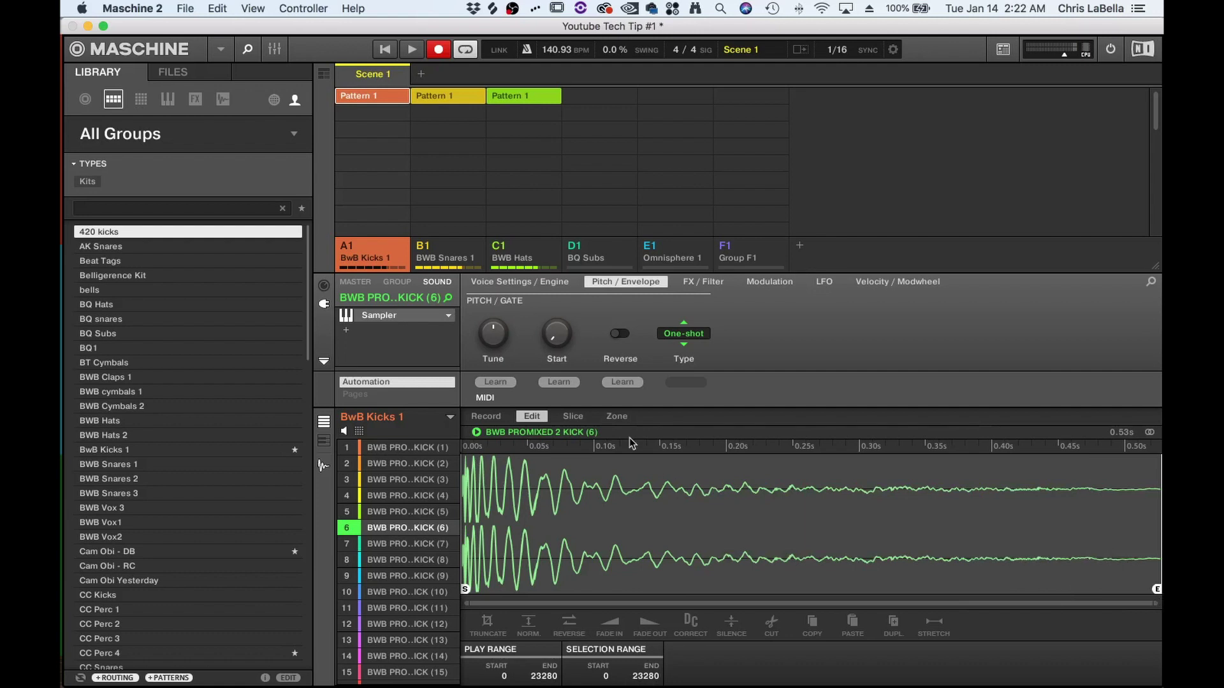
- Set kick 6's envelope type to AHD and reduce its amplitude Decay to the minimum
click(692, 333)
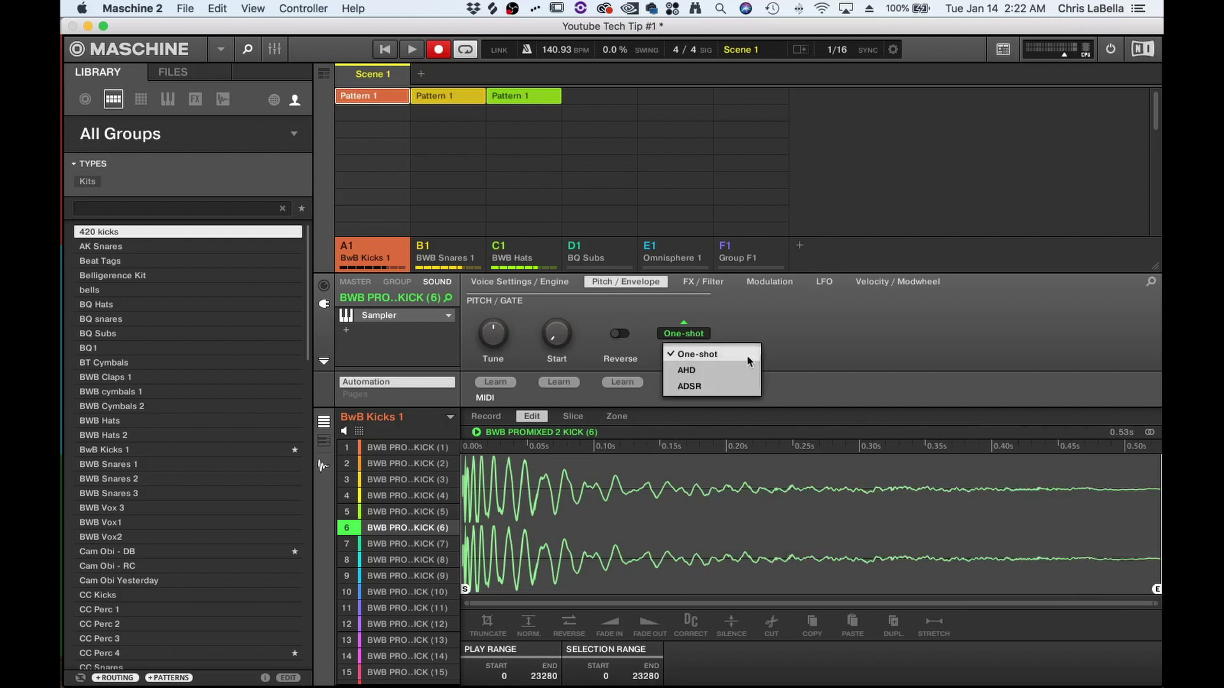
click(691, 371)
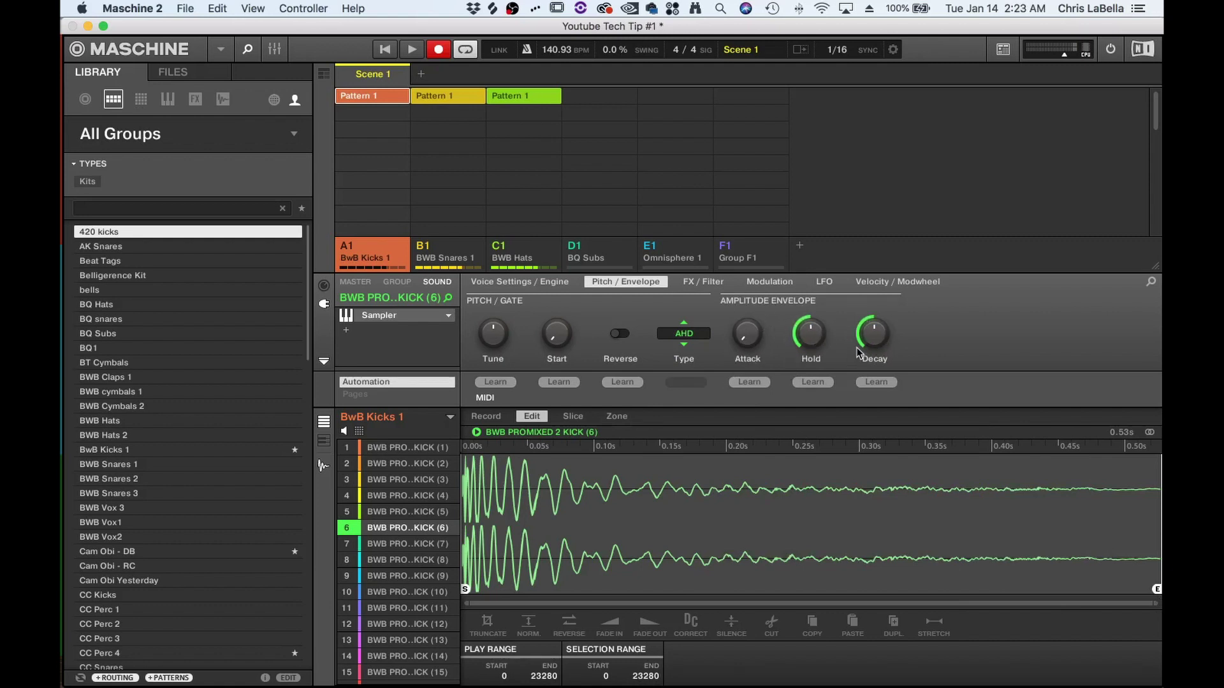
drag(882, 335, 881, 370)
- Mute the BWB Snares 1 and BWB Hats groups and play the kick pattern alone
right_click(440, 253)
right_click(497, 255)
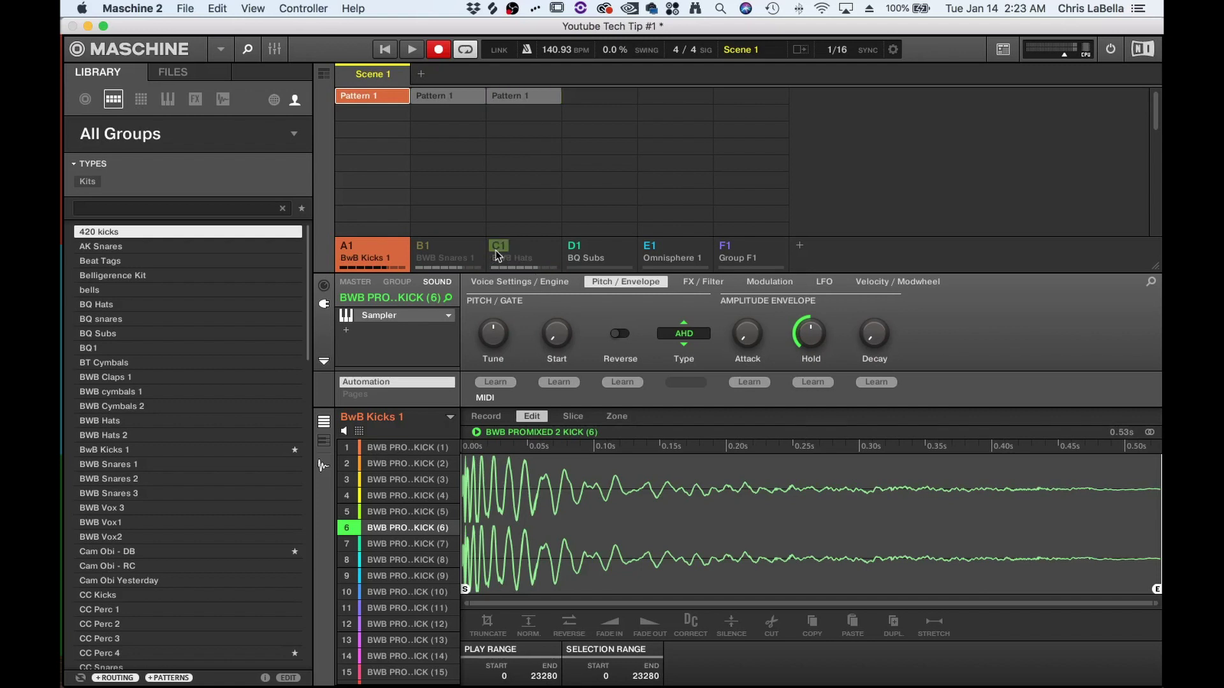
key(space)
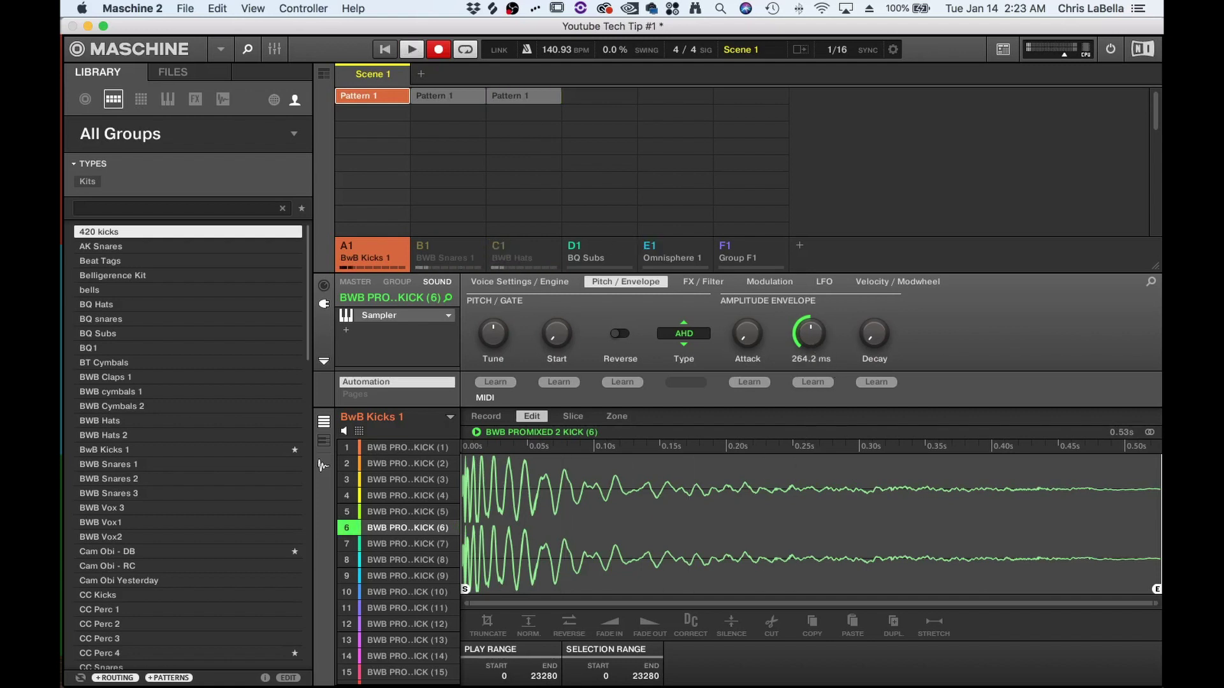
- Shorten kick 6's amplitude Hold to 221.2 ms while the pattern plays, and stop playback
drag(811, 333, 810, 351)
key(space)
- Switch to Chrome and open the Reverb & Delay Calculator from the tools on studioguru.co
mouse_move(745, 663)
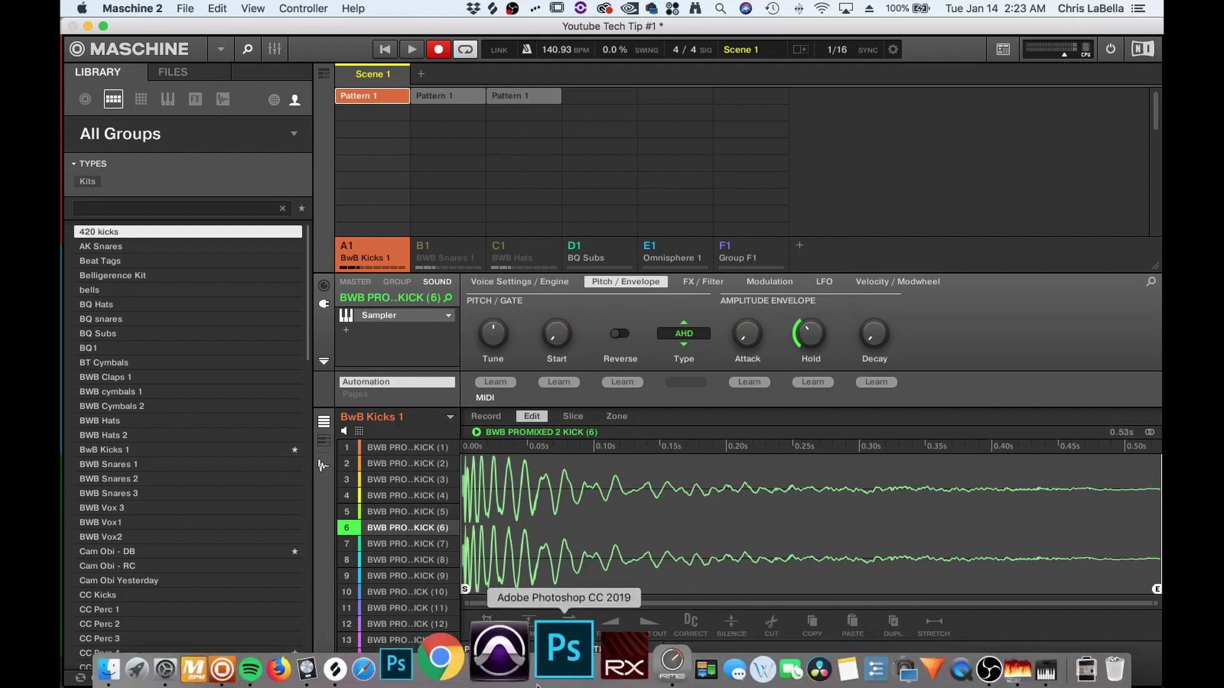
click(486, 665)
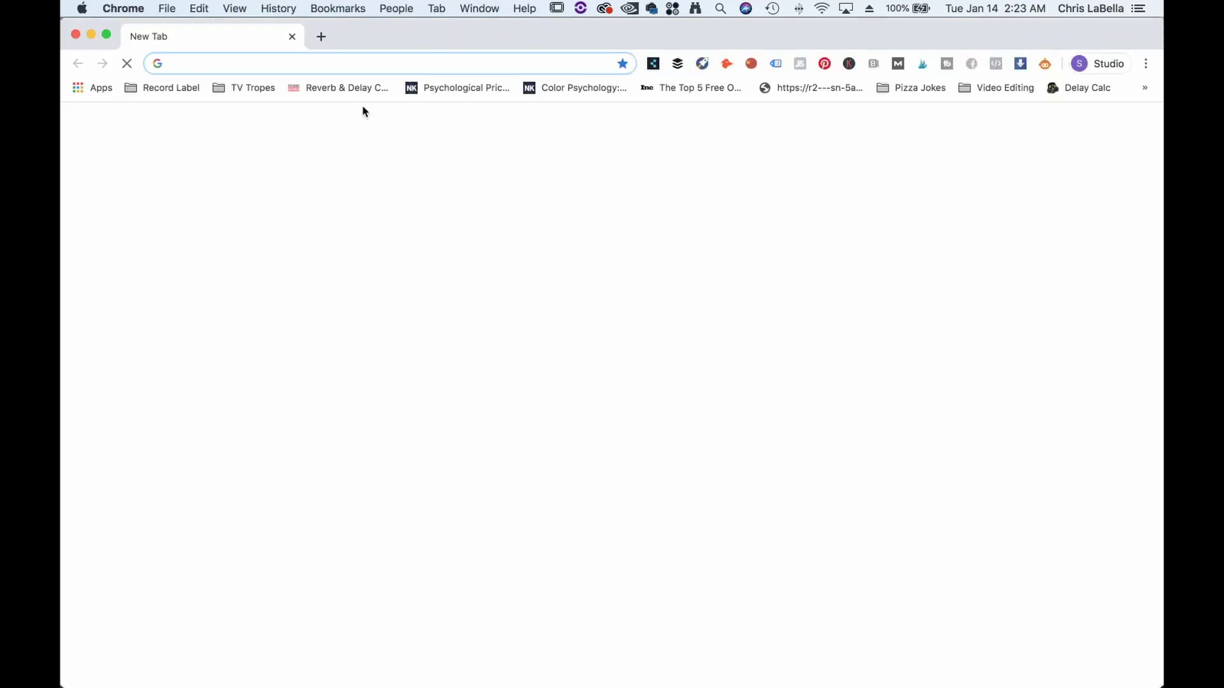
text(studioguru.co)
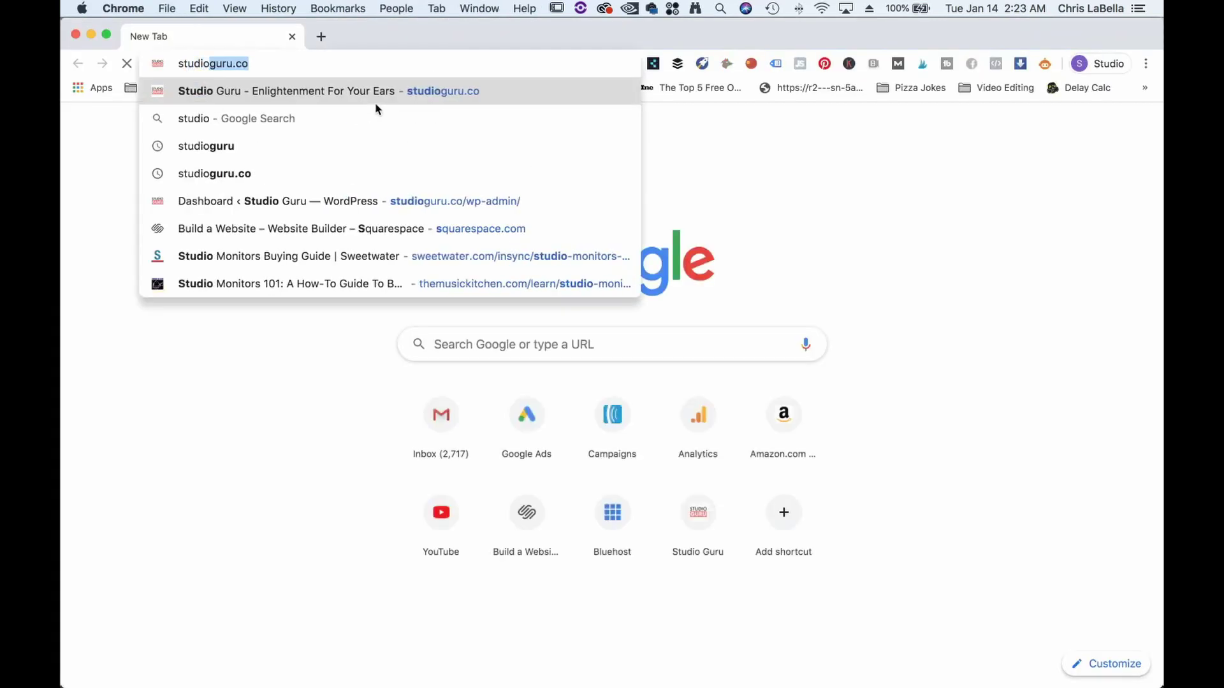
key(Return)
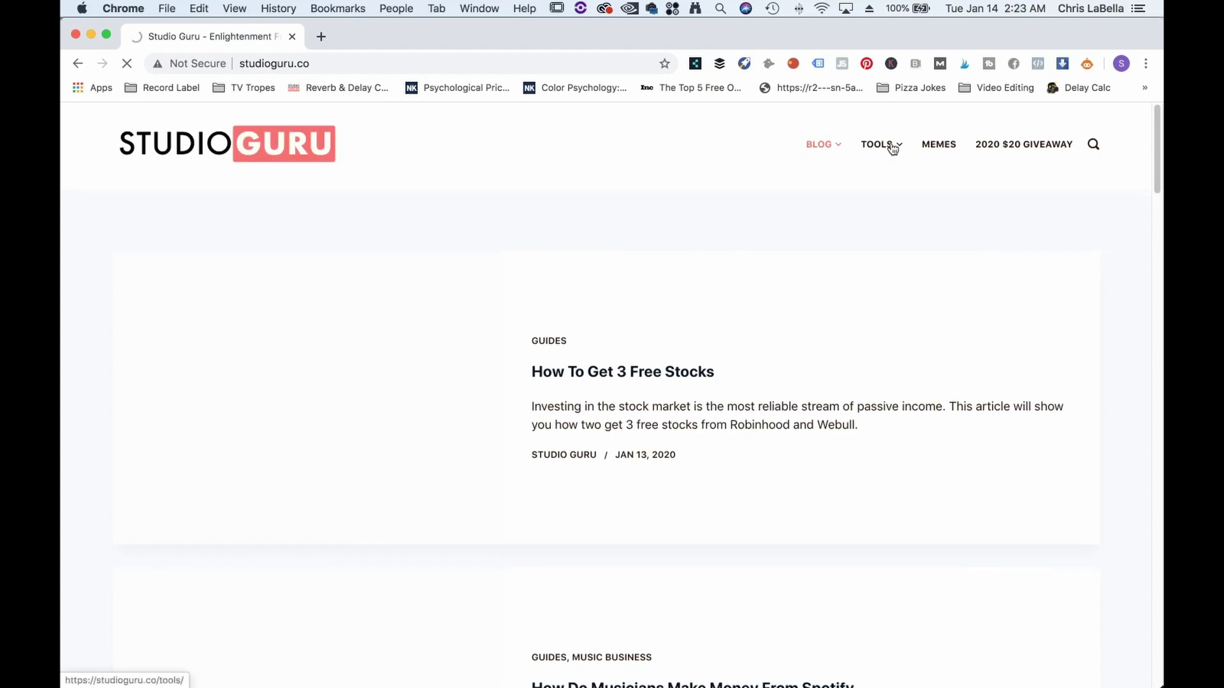
mouse_move(891, 144)
mouse_move(912, 255)
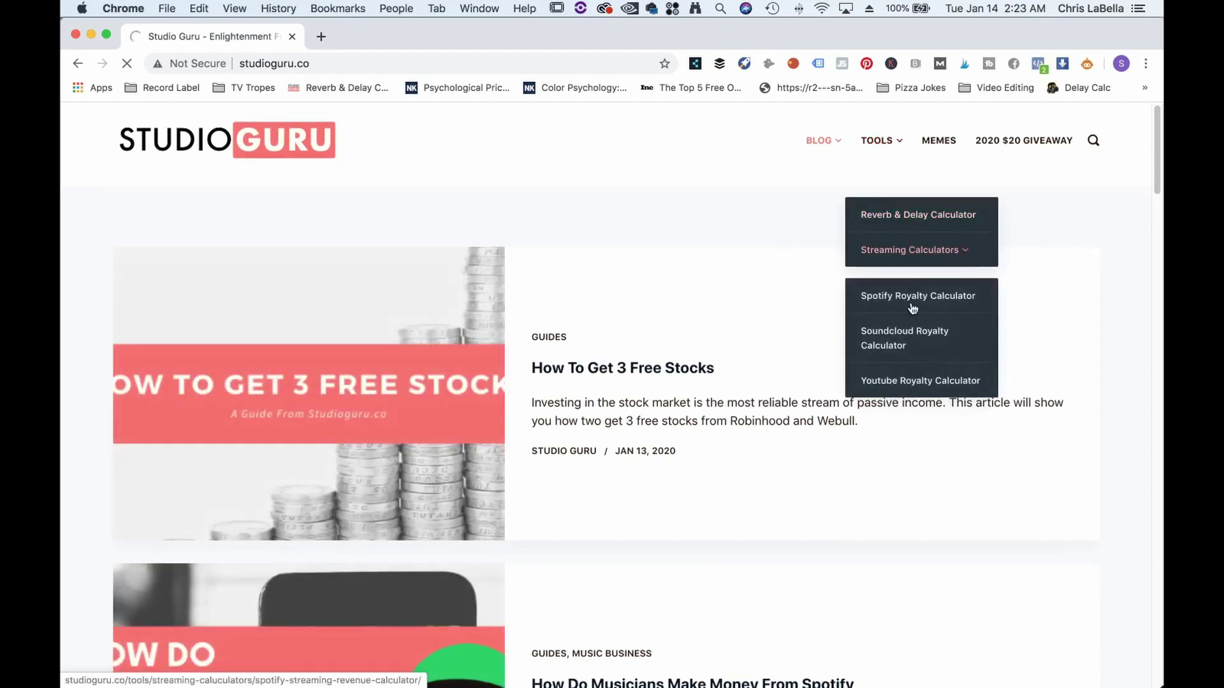
click(924, 216)
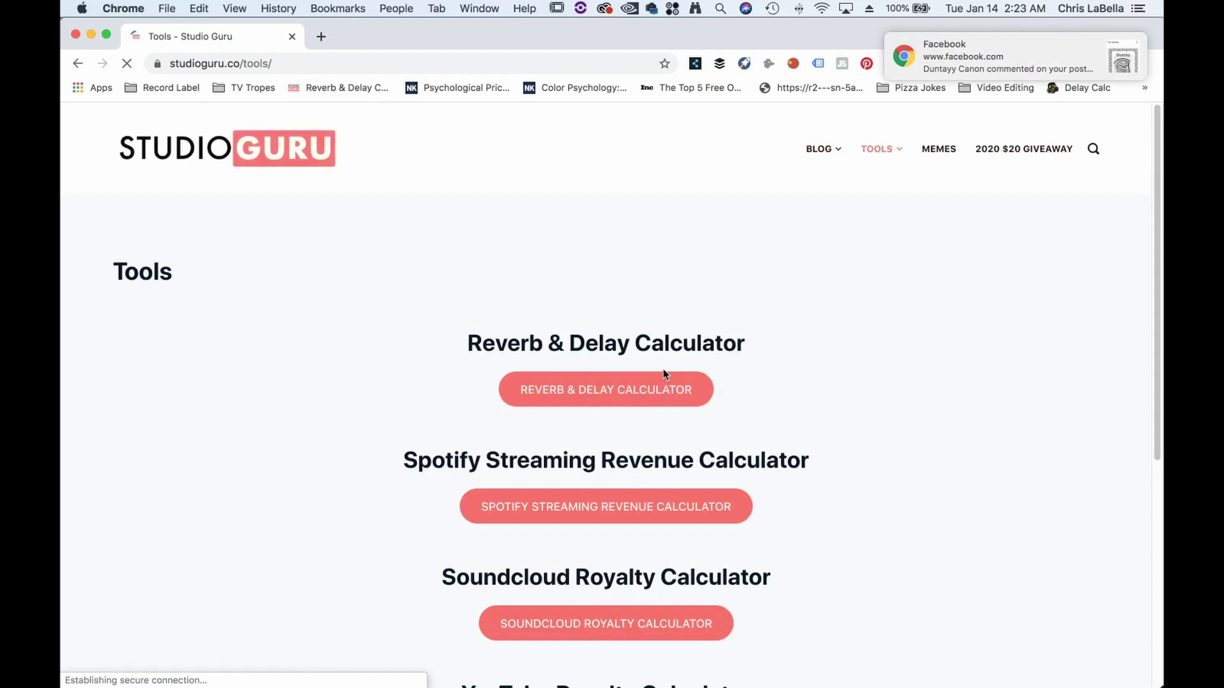
click(674, 391)
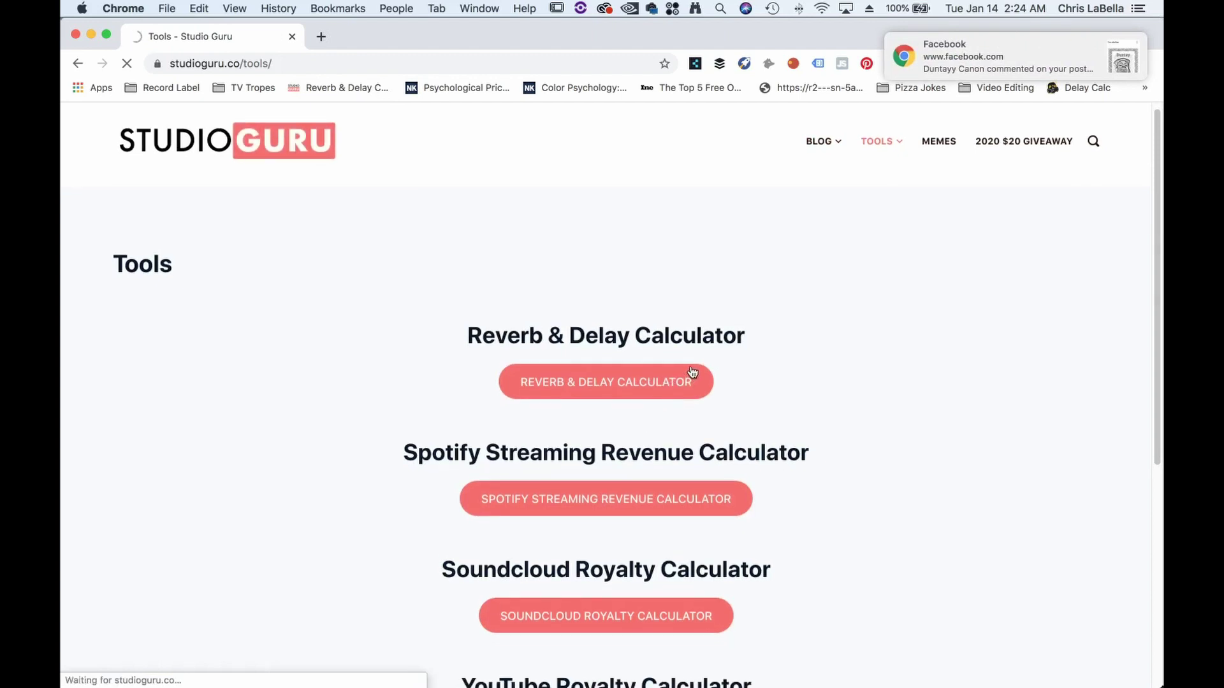
- Calculate the note lengths in milliseconds for a tempo of 140.93 BPM and examine the resulting table
scroll(367, 430, down, 1)
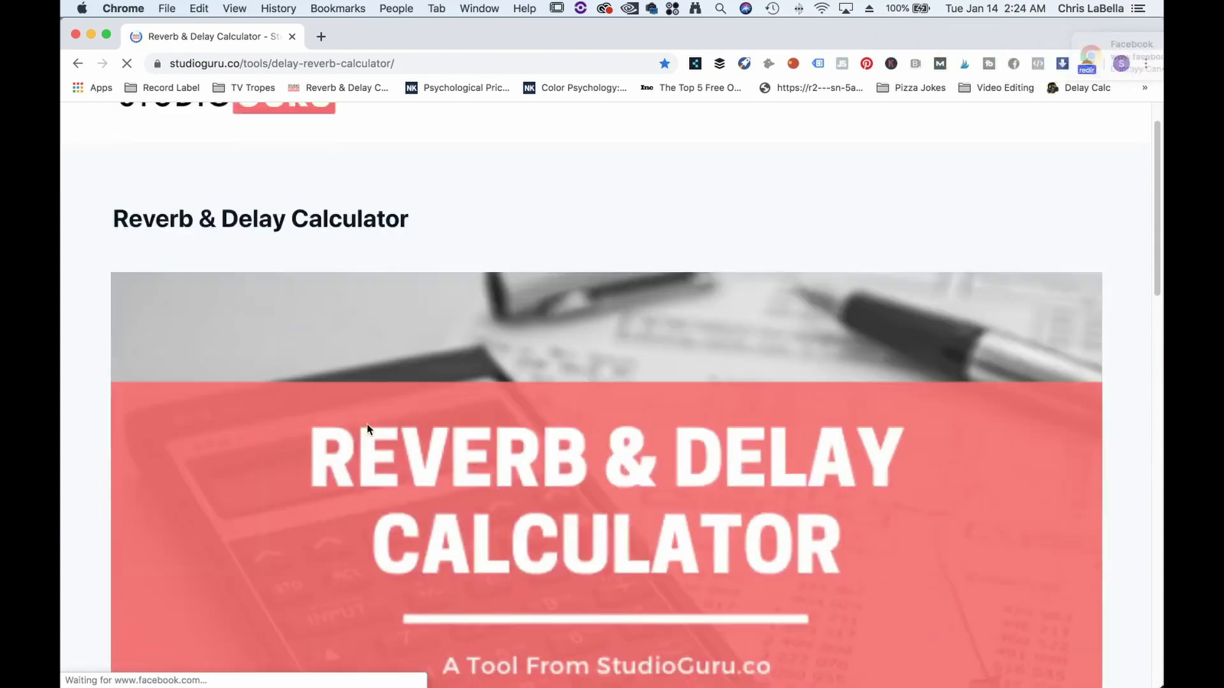
scroll(367, 430, down, 6)
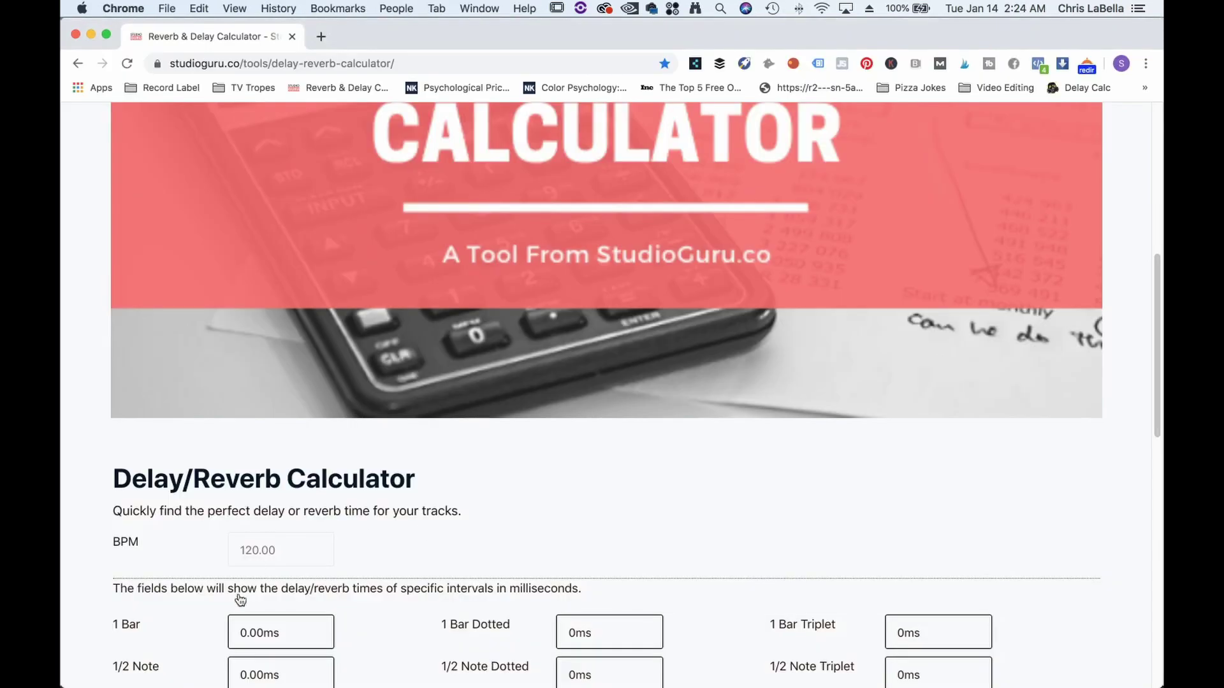
click(263, 551)
text(140.93)
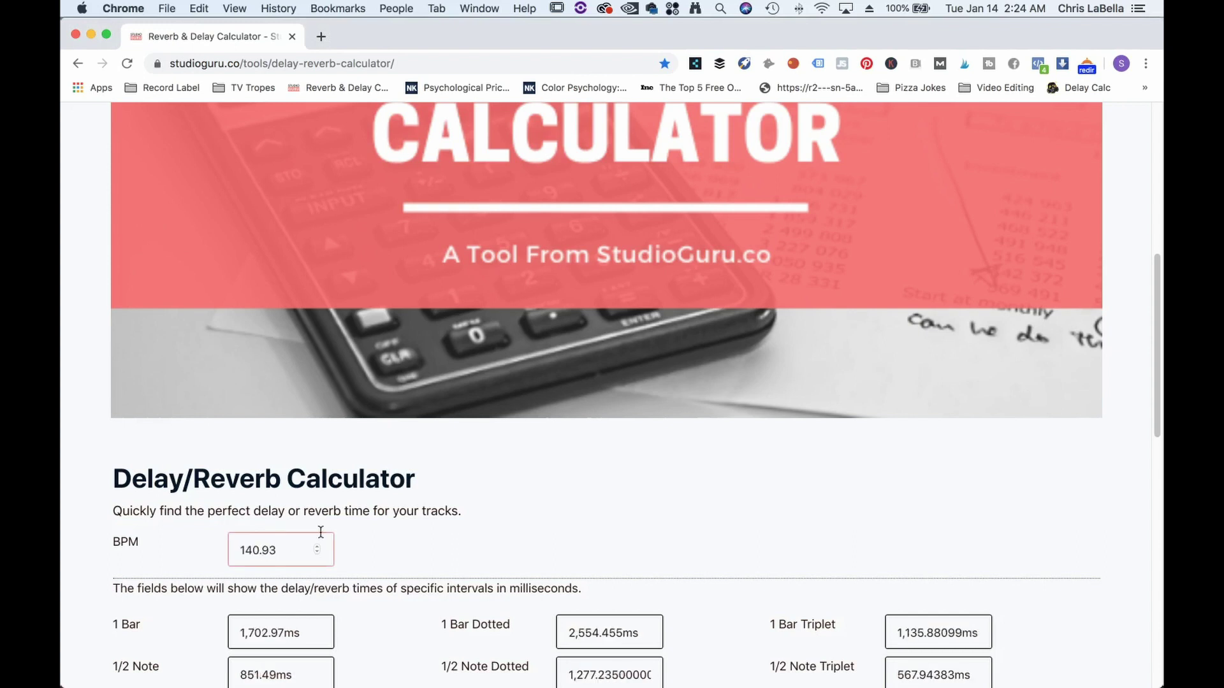
scroll(369, 530, down, 5)
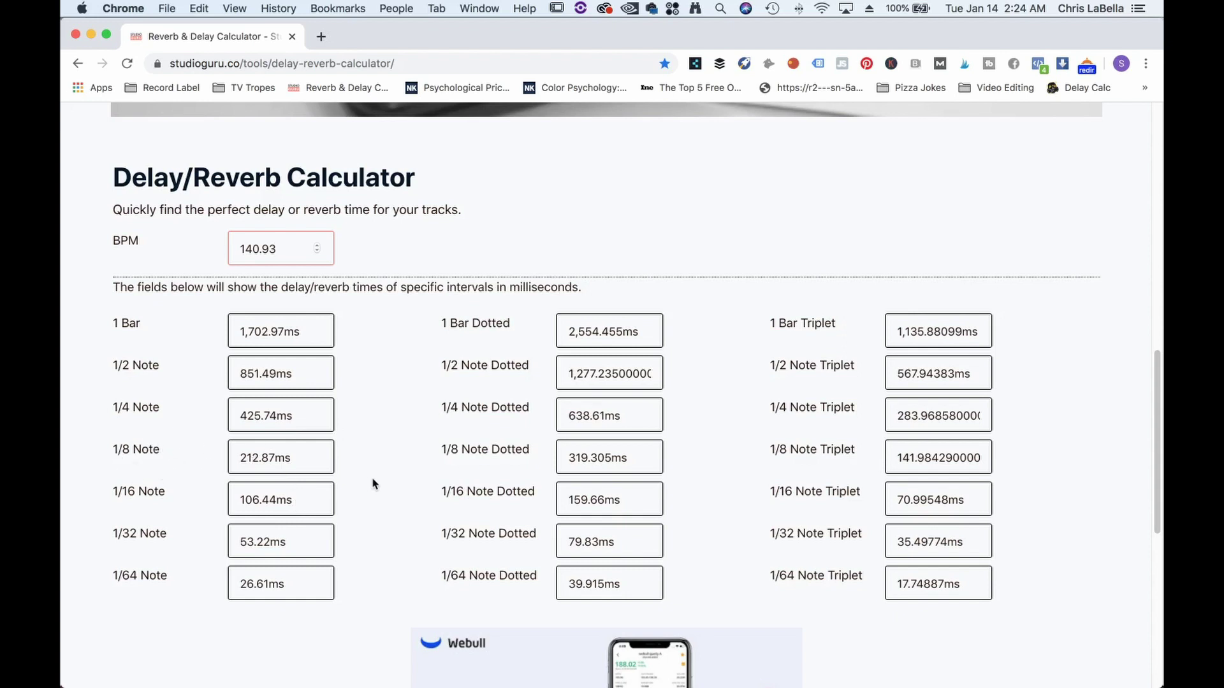
- Switch back to Maschine and compare kick 6's Hold time with the calculator's note lengths
key(super+Tab)
mouse_move(813, 335)
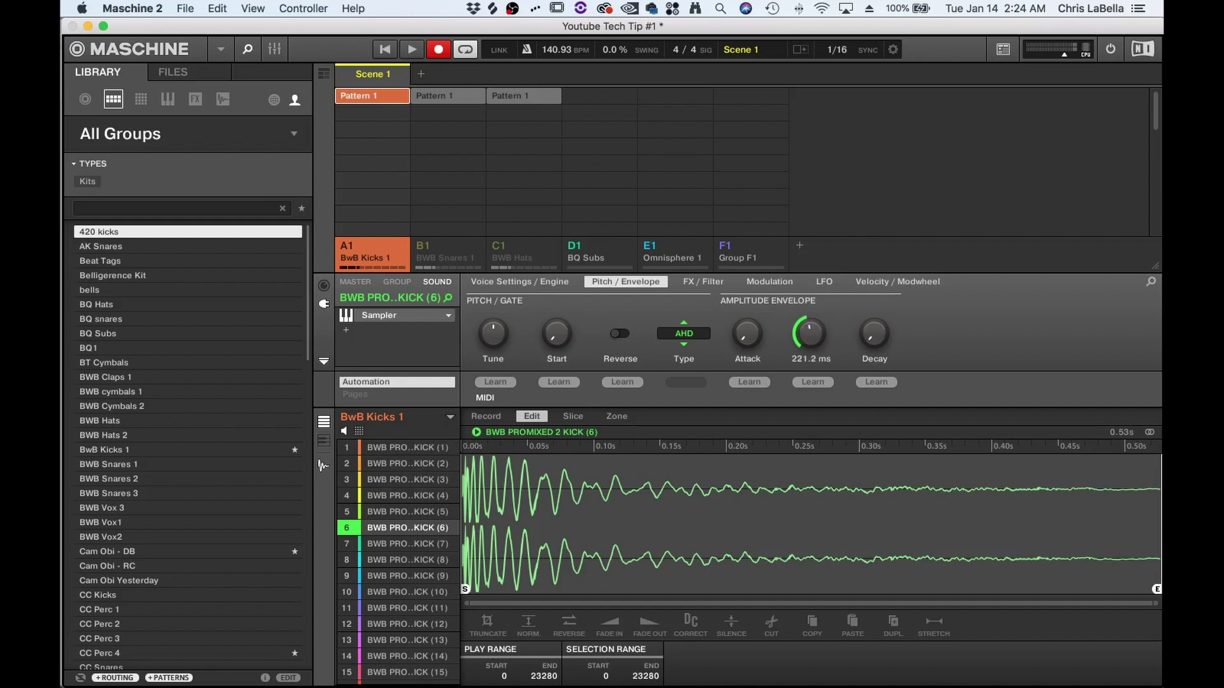
key(super+Tab)
key(super+Tab)
- Try kick 6 with Decay at 217.0 ms and with the One-shot type, restoring the minimum Decay and AHD
drag(875, 343, 873, 329)
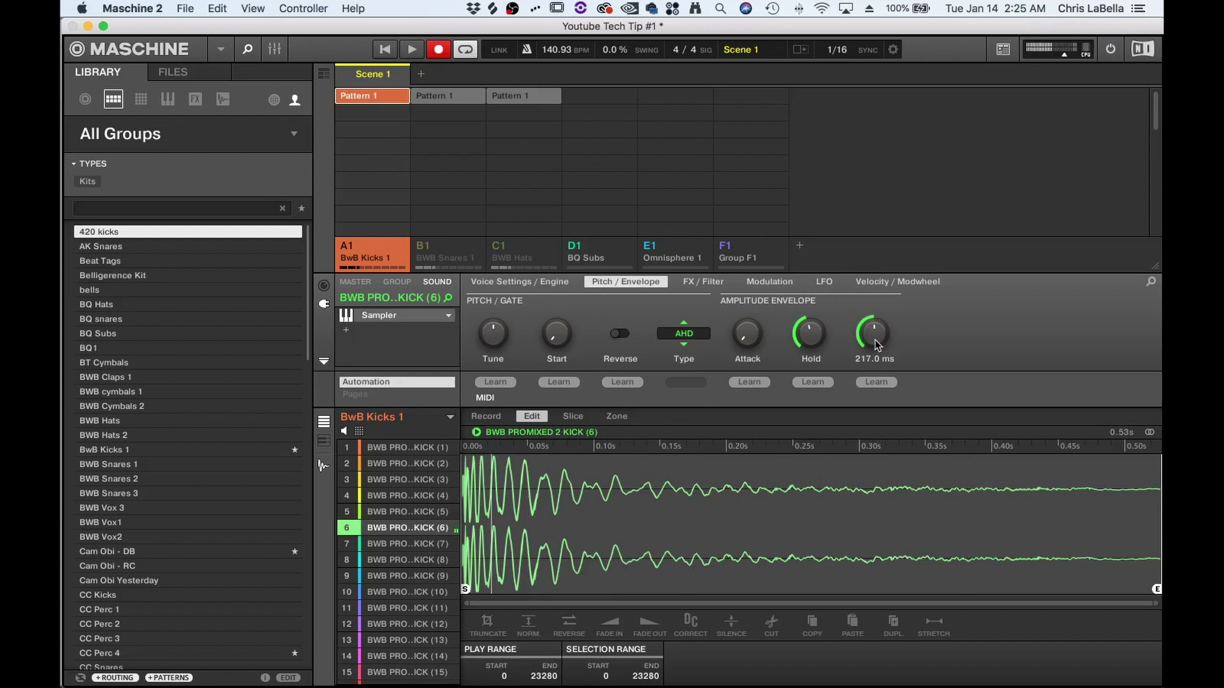
drag(875, 340, 873, 386)
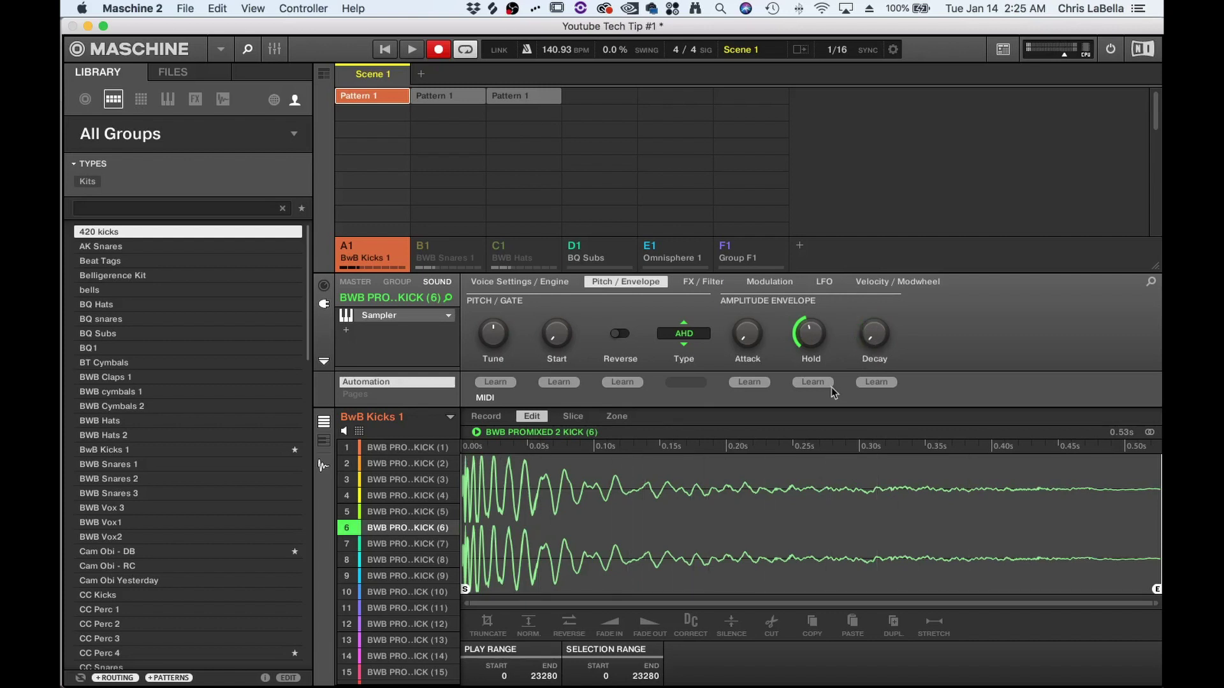
click(679, 333)
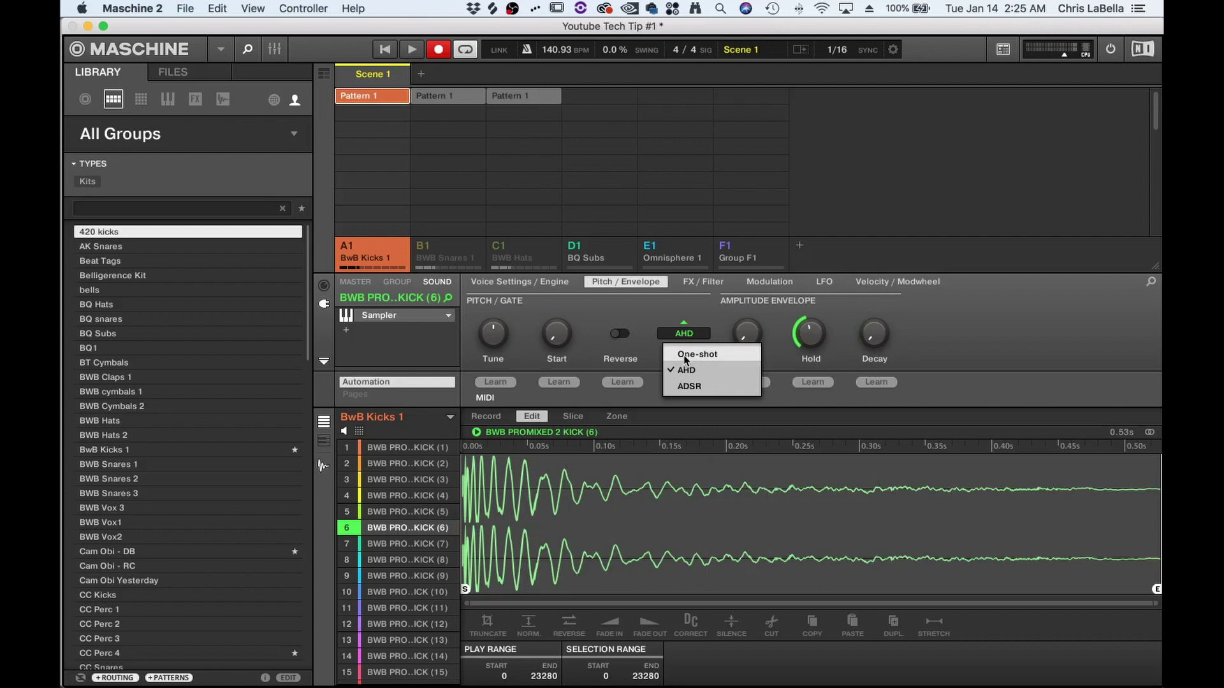
click(690, 354)
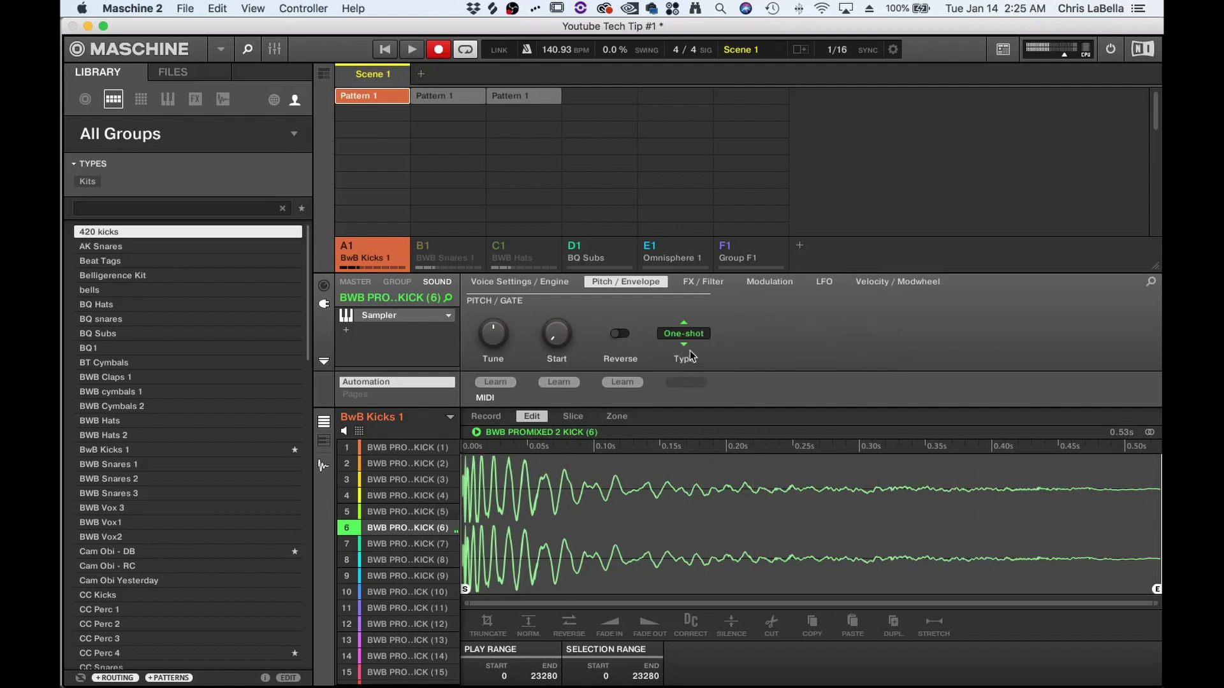
click(692, 335)
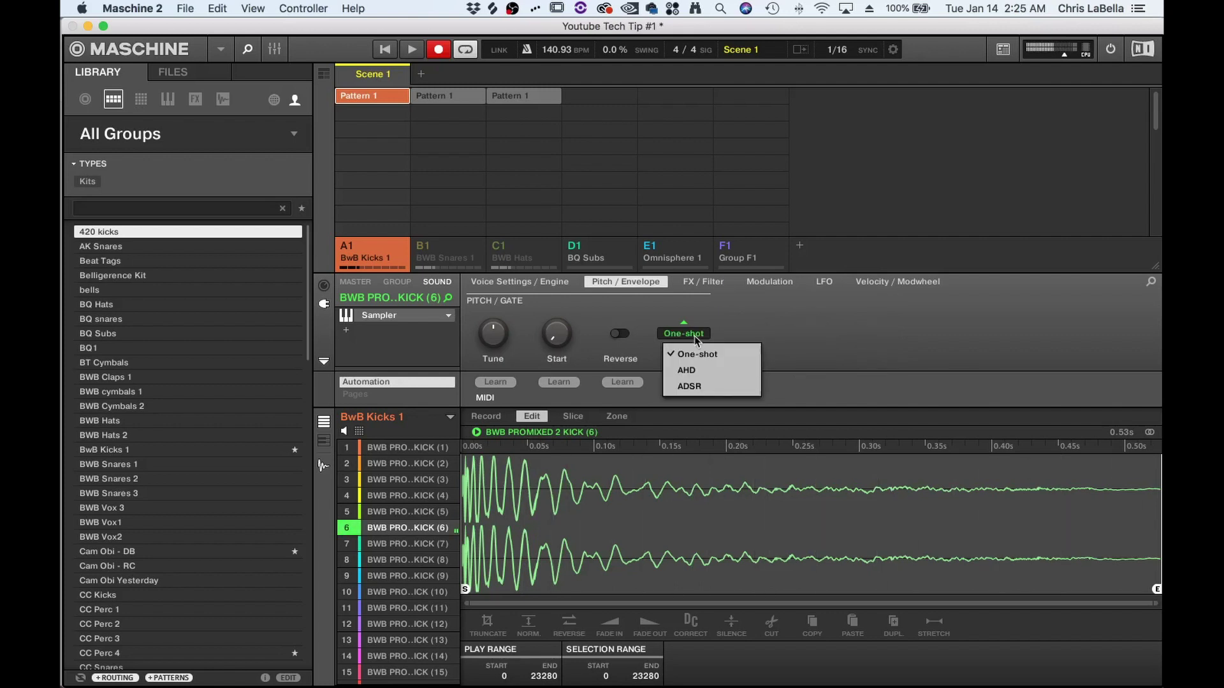
click(692, 370)
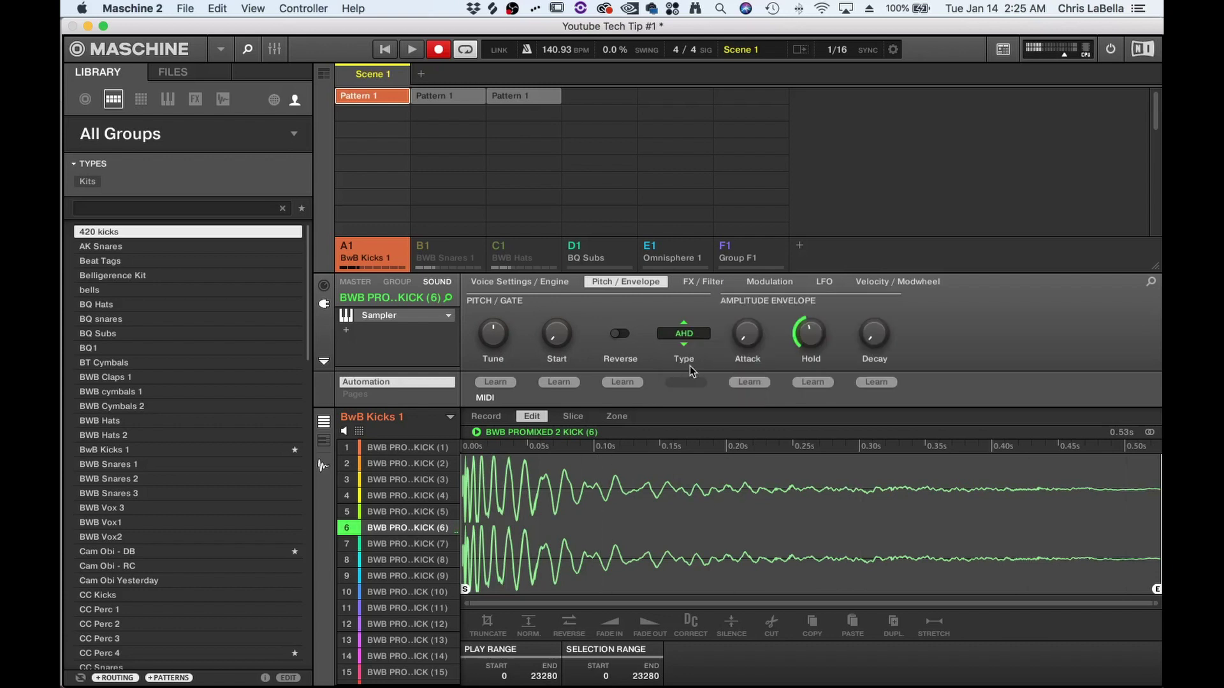
- Raise kick 6's amplitude Decay and compare the One-shot type against AHD, leaving the envelope on AHD
drag(874, 336, 873, 306)
click(687, 334)
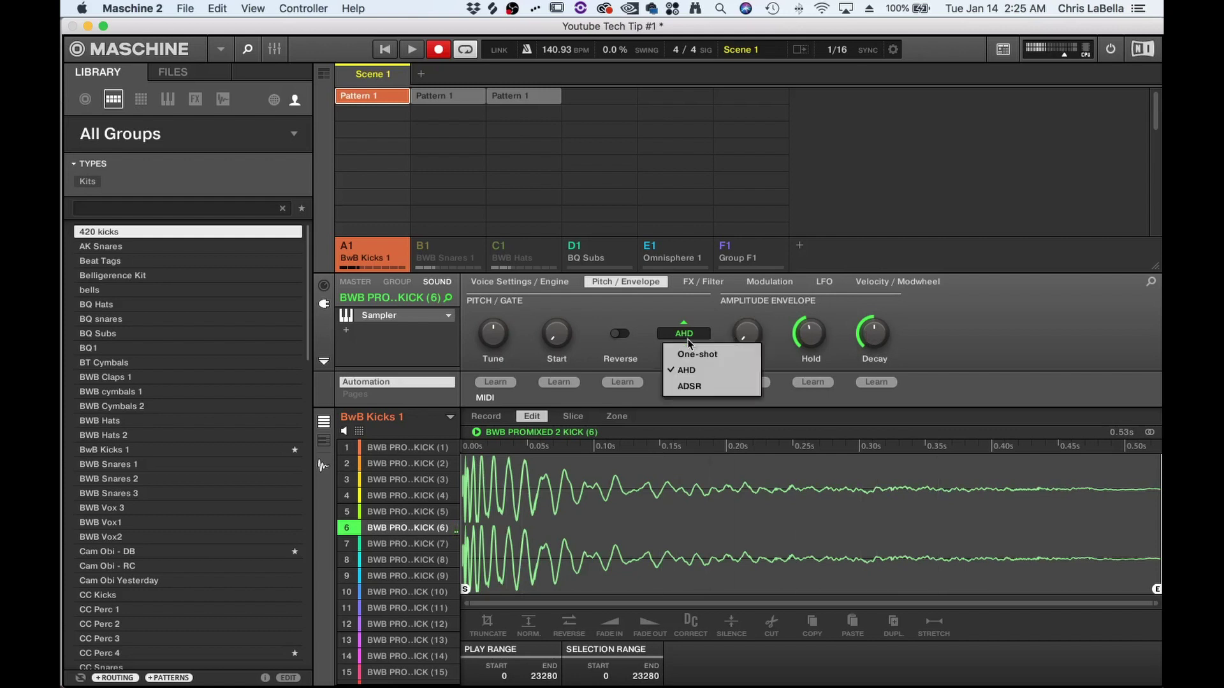
click(687, 350)
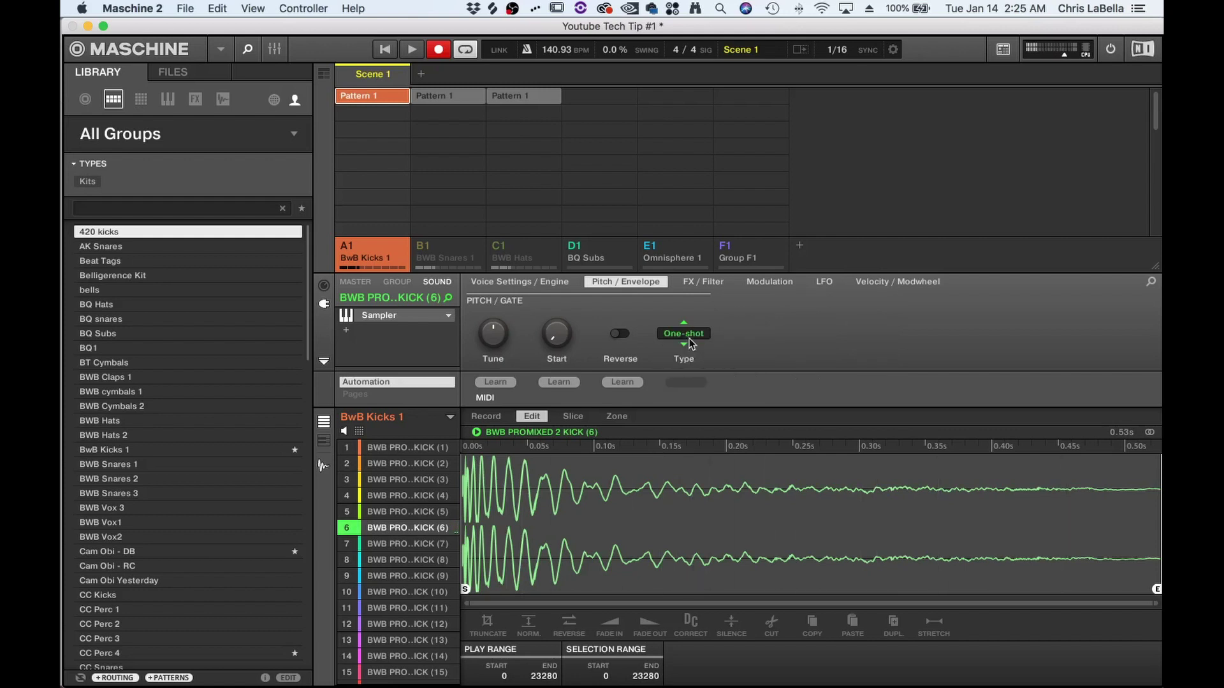
click(690, 335)
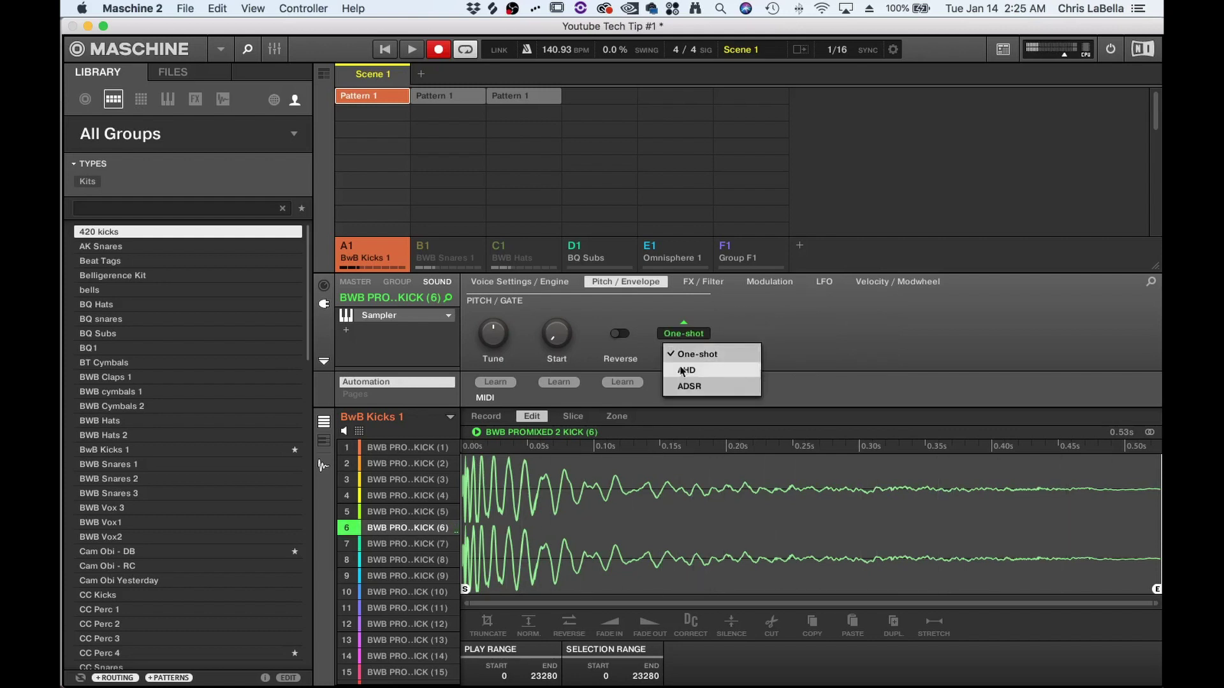
click(678, 373)
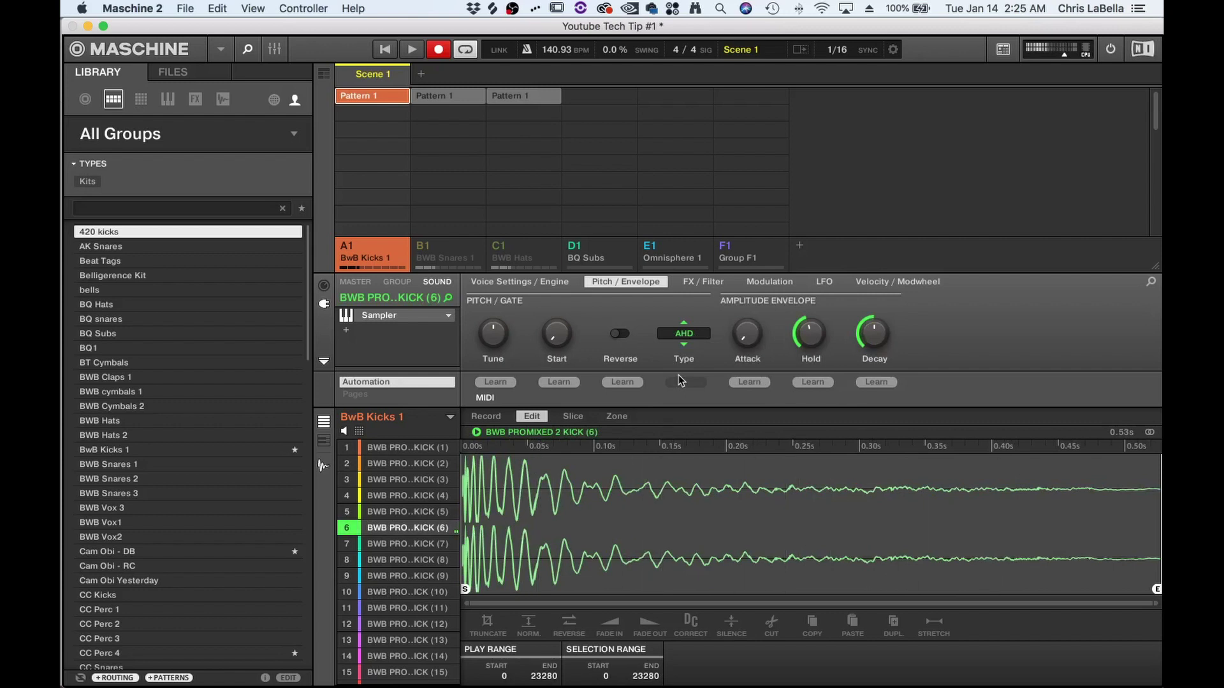
- Unmute the BWB Snares 1 group, open its pattern and select snare sound 9
scroll(709, 585, up, 1)
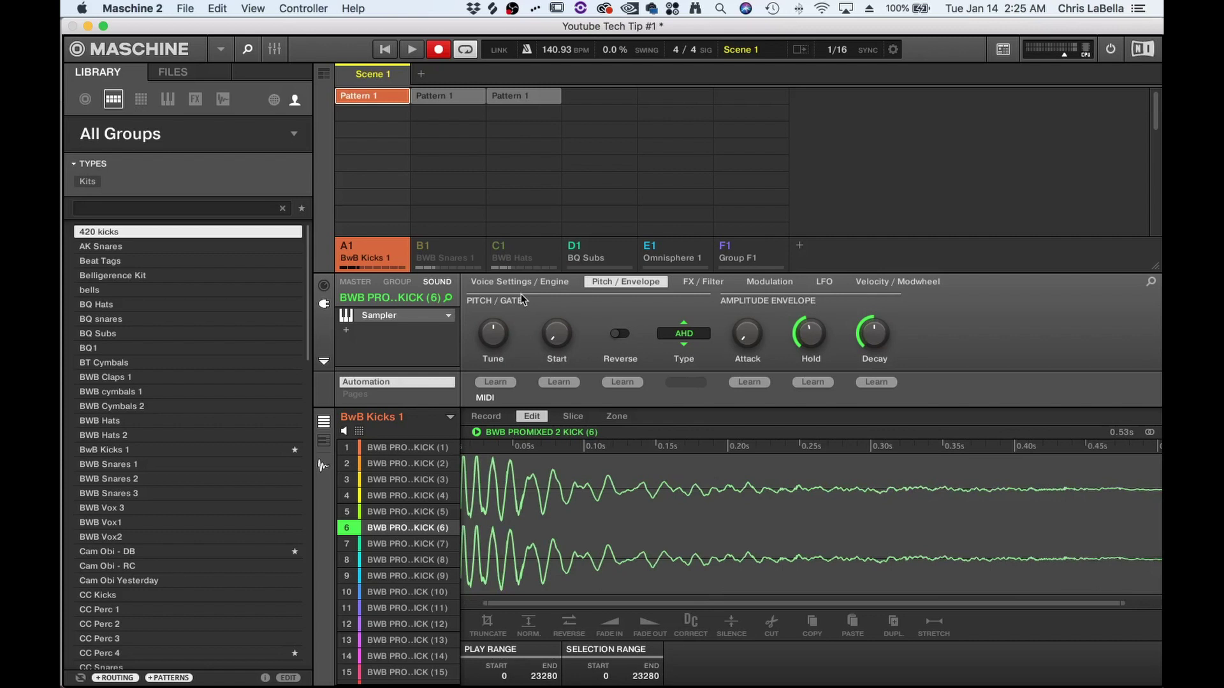
click(426, 253)
click(458, 251)
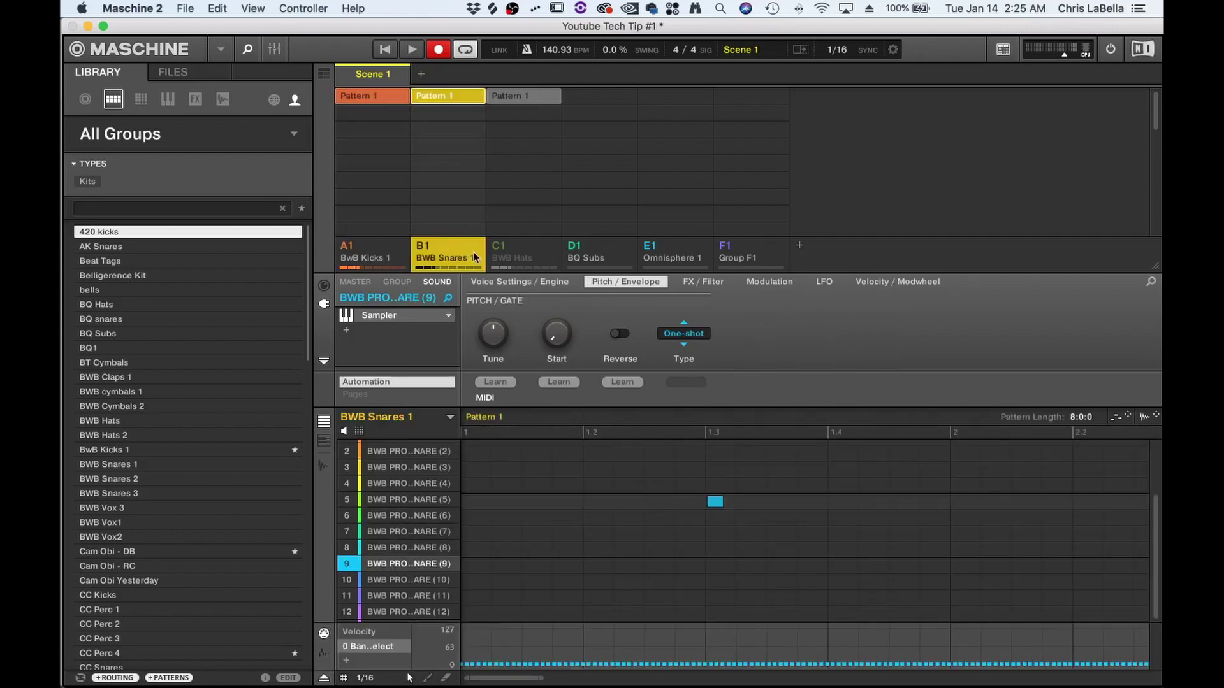
mouse_move(400, 568)
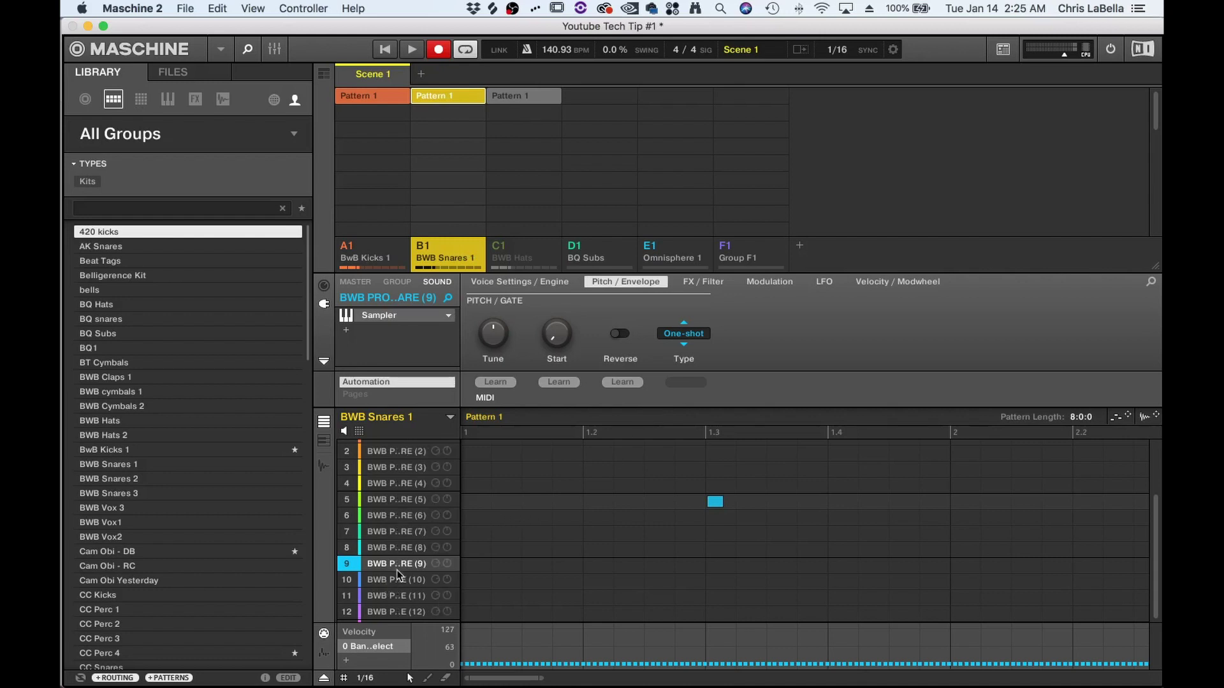
click(403, 568)
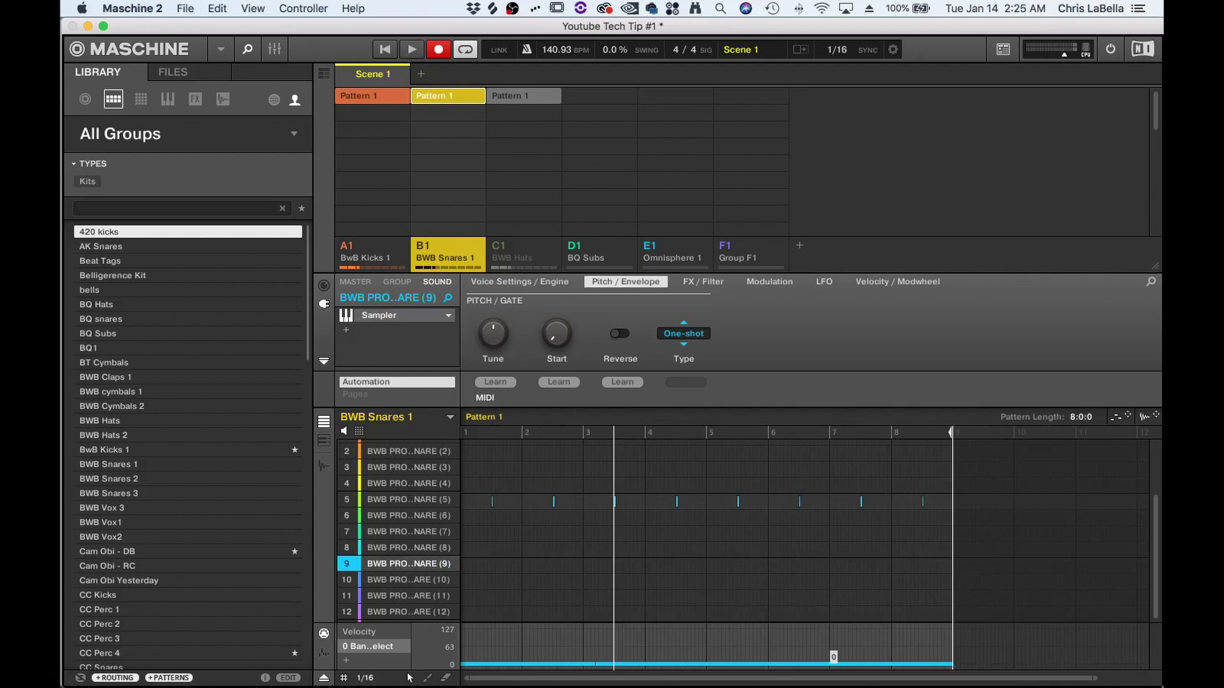
drag(1091, 677, 681, 668)
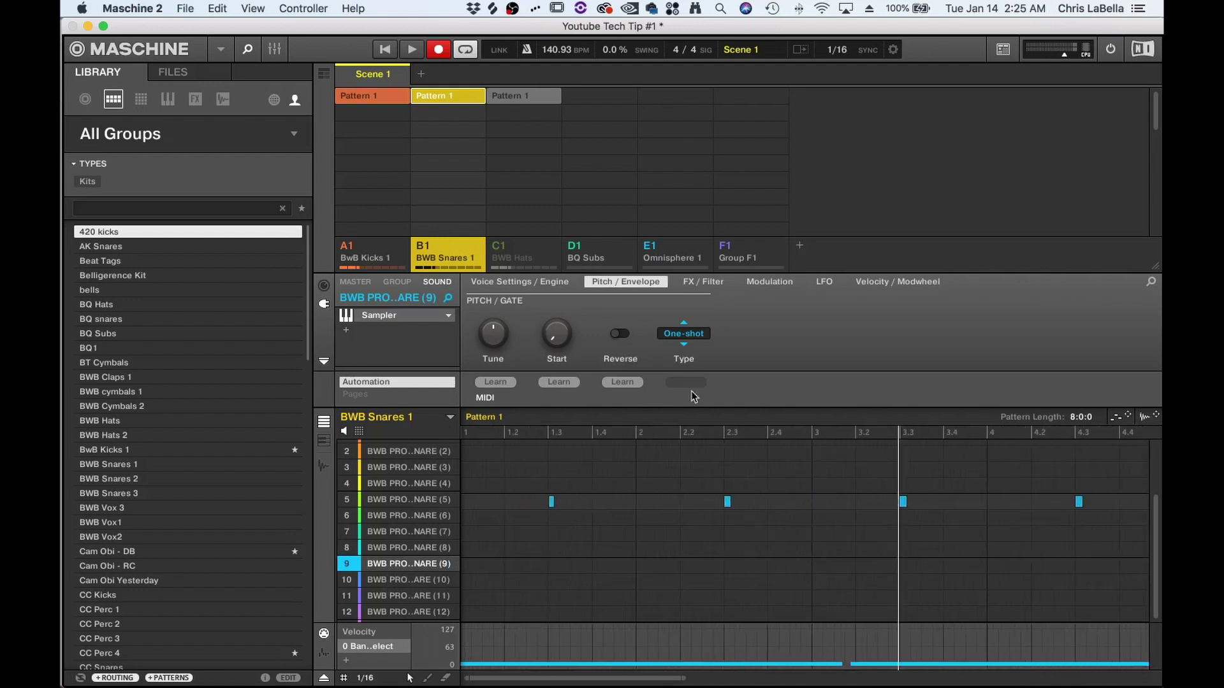
- Switch snare 9's envelope type to AHD and on to ADSR
click(689, 334)
click(701, 371)
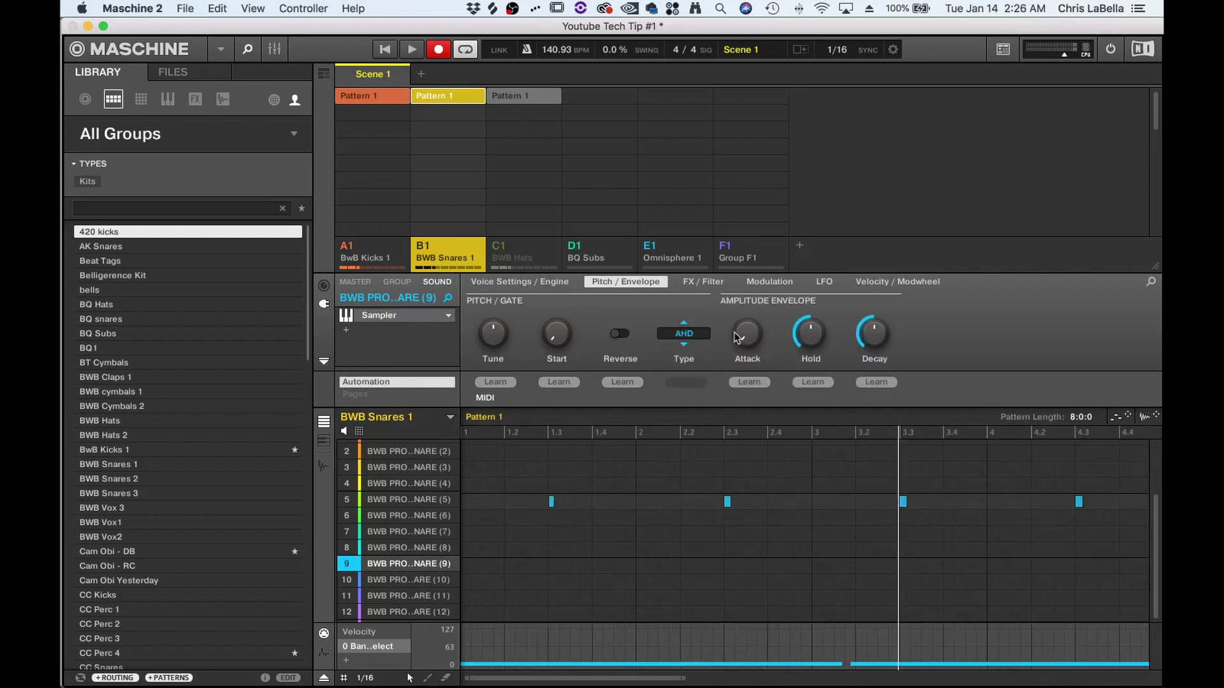
click(687, 335)
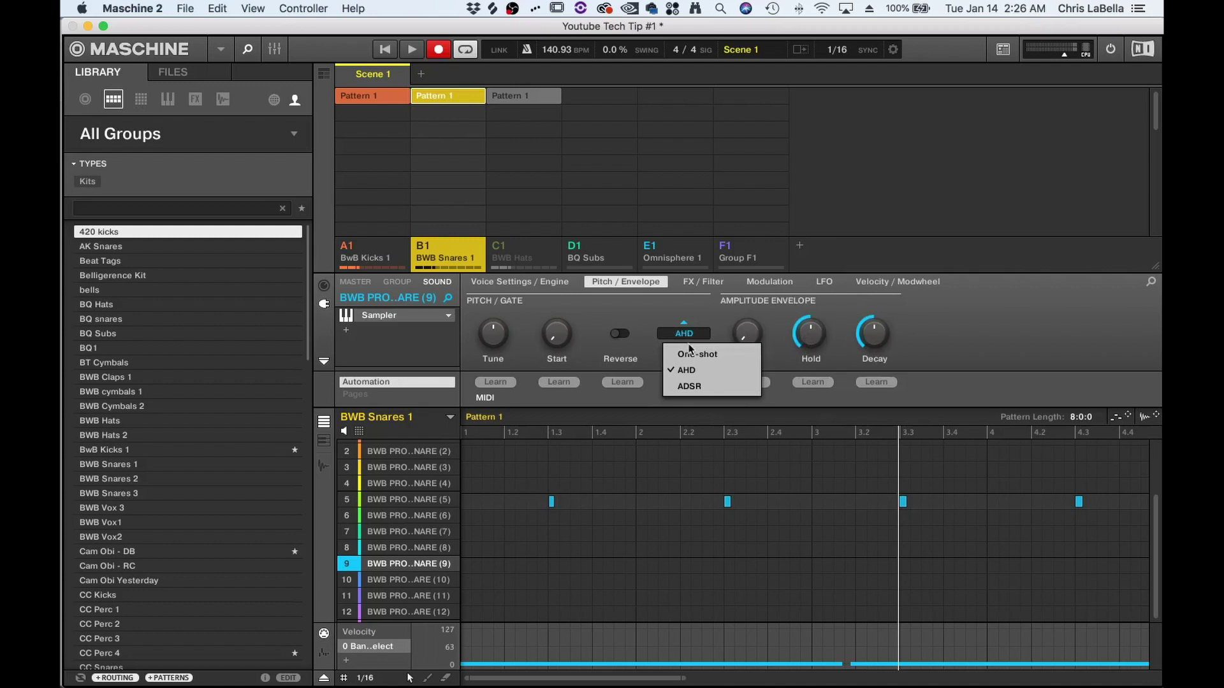
click(690, 386)
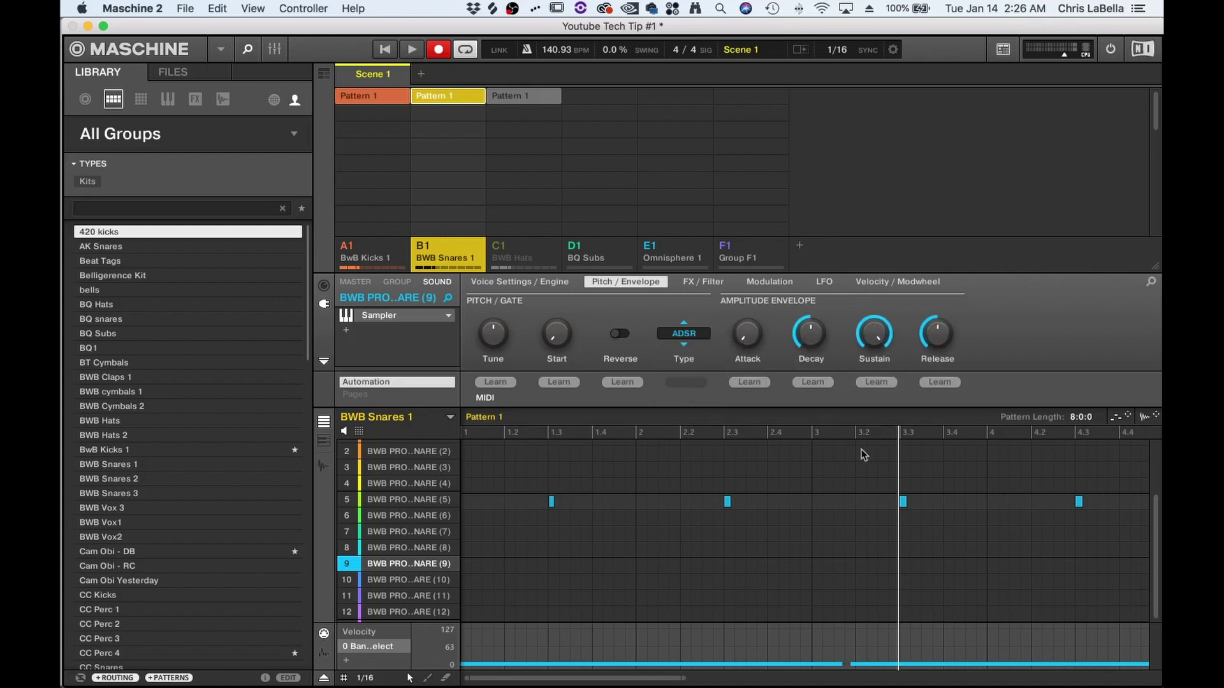
- Audition snare 9 several times to hear how the ADSR envelope responds
mouse_move(453, 501)
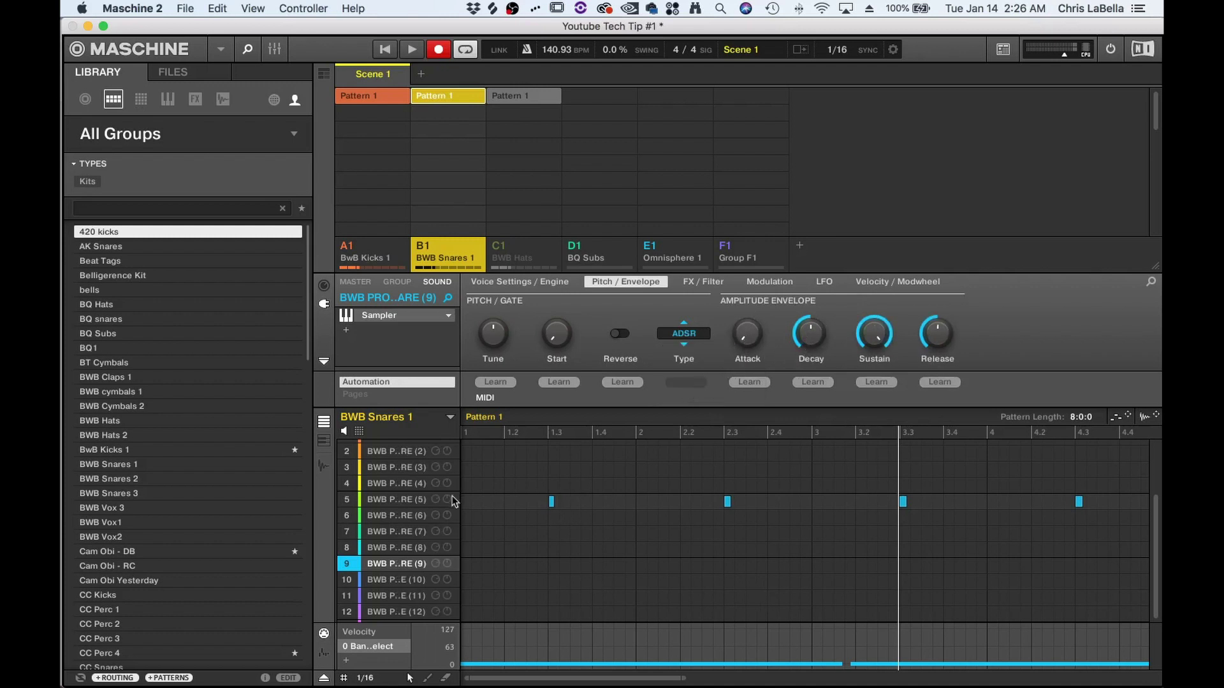
click(411, 568)
click(409, 568)
click(408, 569)
click(408, 569)
click(409, 569)
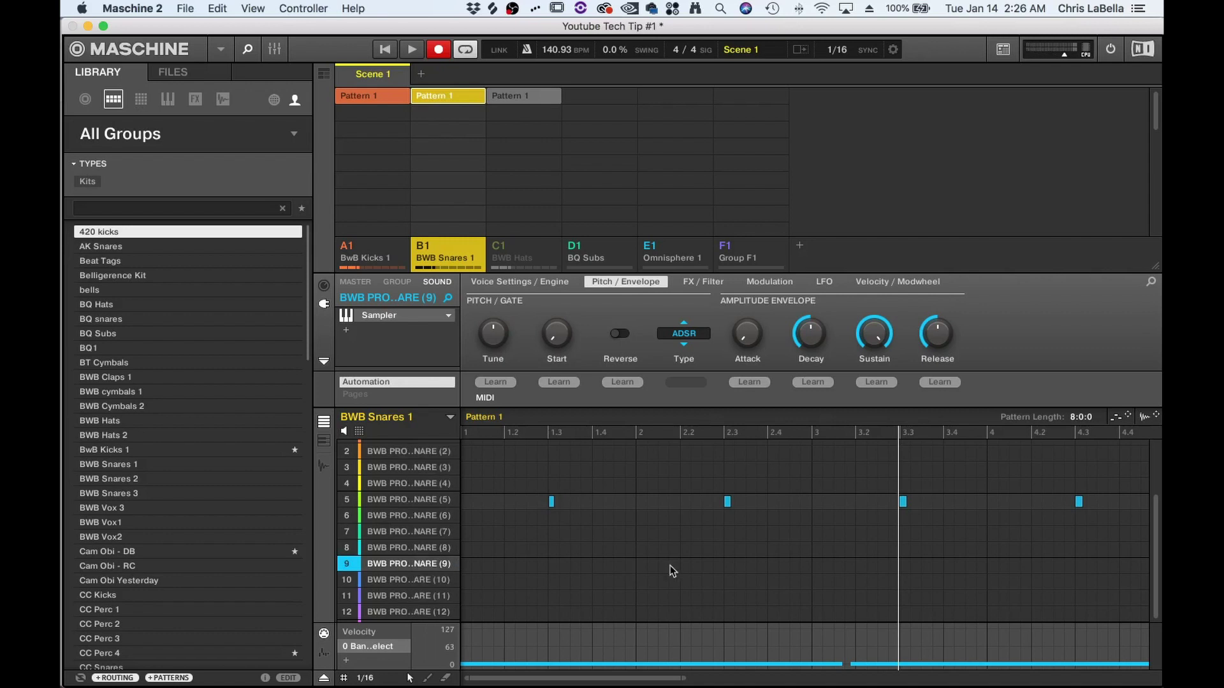
- Lengthen the snare notes at 1.3 and 2.3 to one and two beats, and set the pattern length to 2:0:0
drag(556, 506, 592, 510)
drag(731, 508, 823, 514)
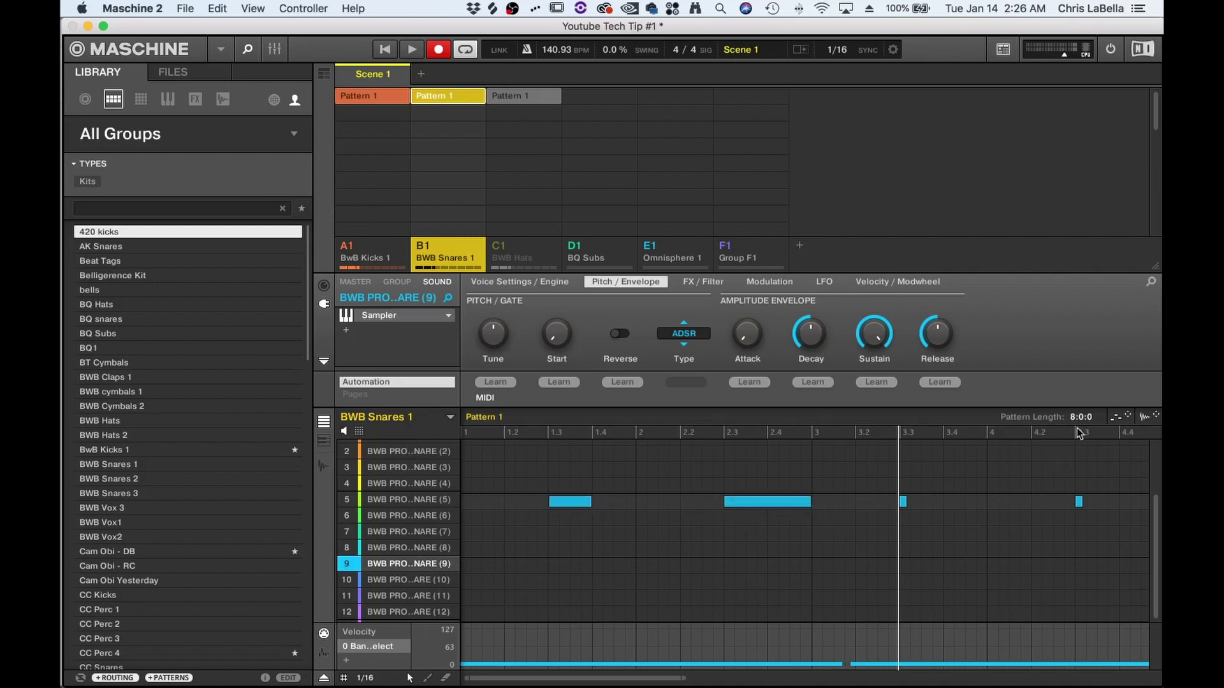
drag(1081, 417, 1026, 406)
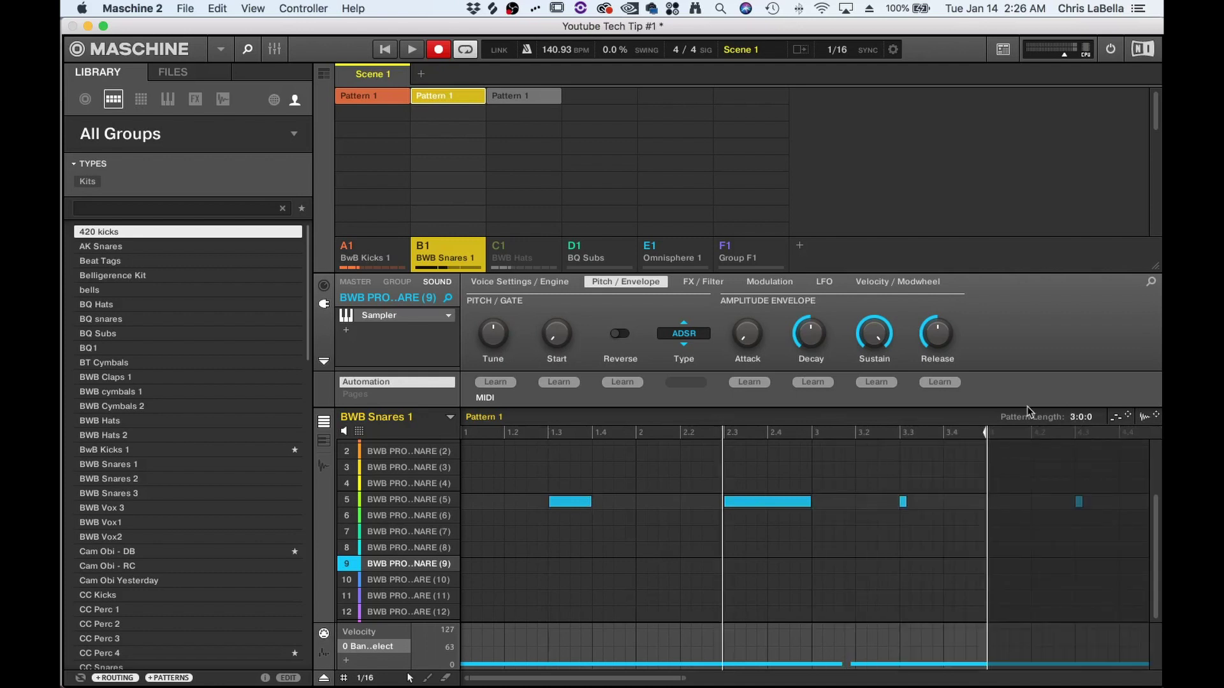
text(2)
key(Return)
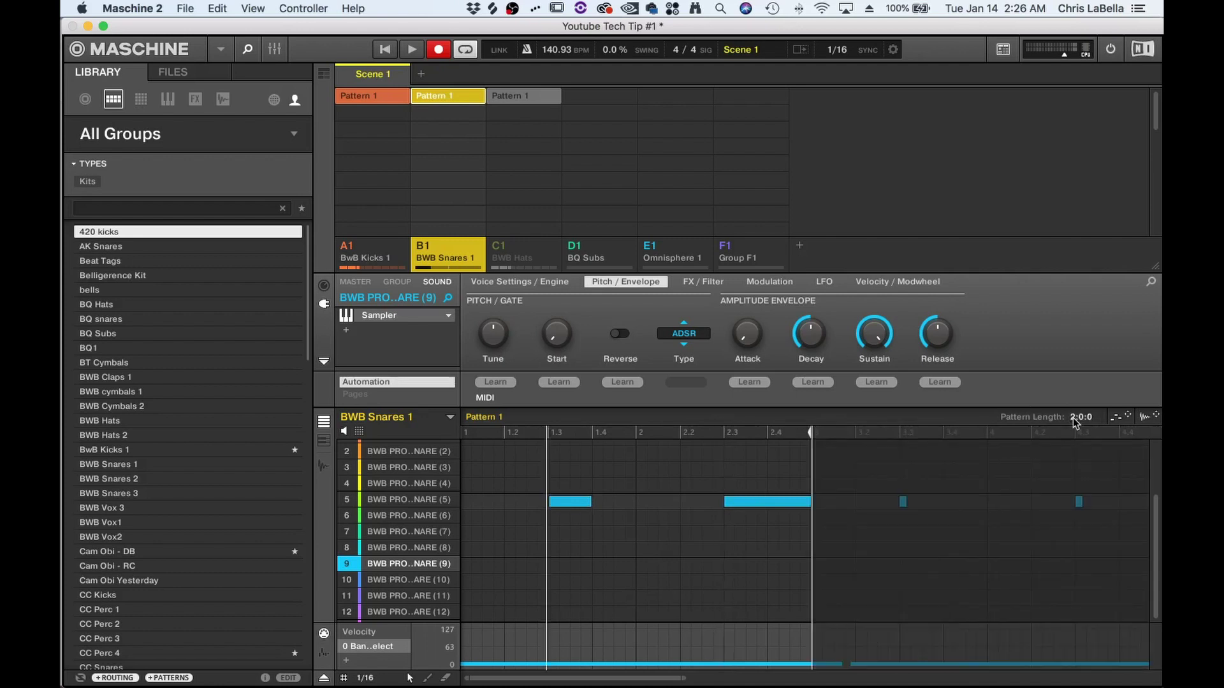
- Play back the snare pattern with recording turned off and mute the BwB Kicks 1 group
key(space)
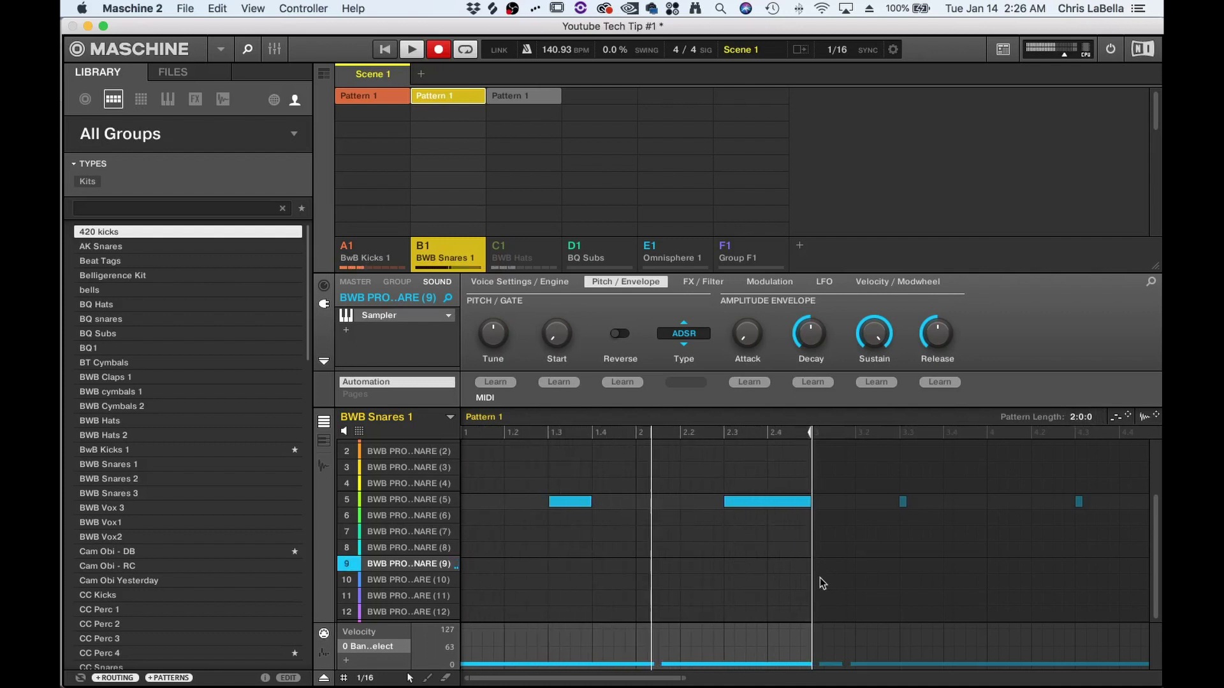
click(438, 49)
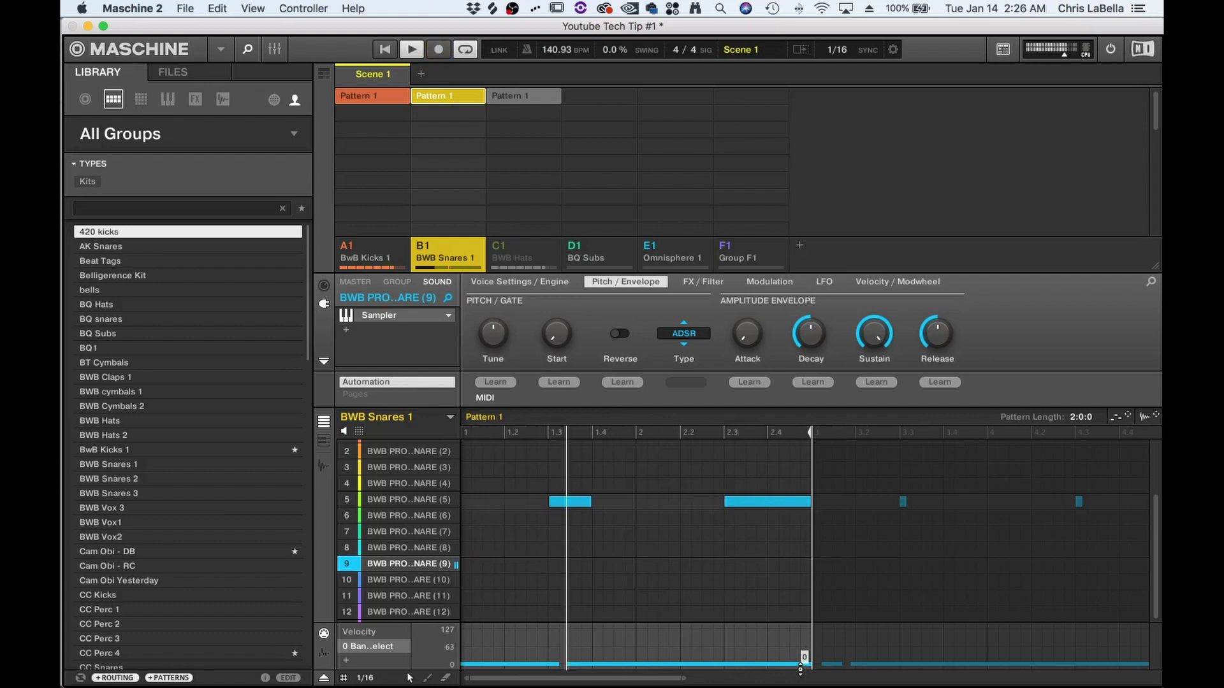
click(348, 247)
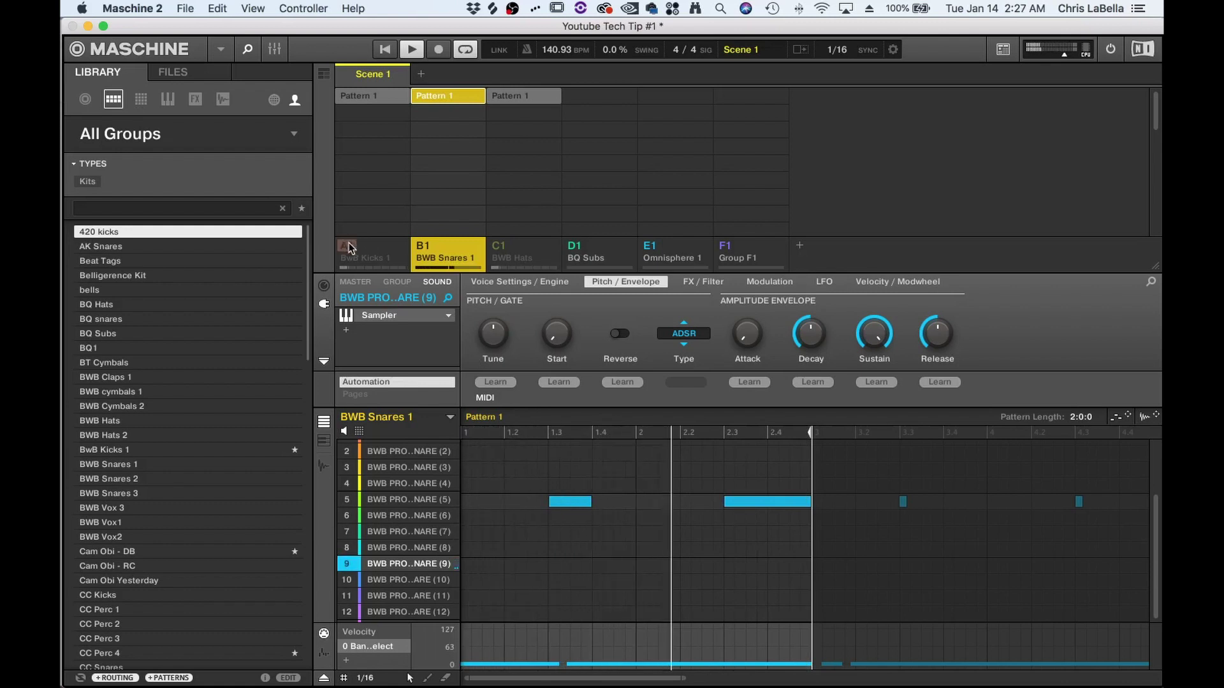
- Open the BWB Hats group and set hi-hat 8's polyphony to 1
click(510, 252)
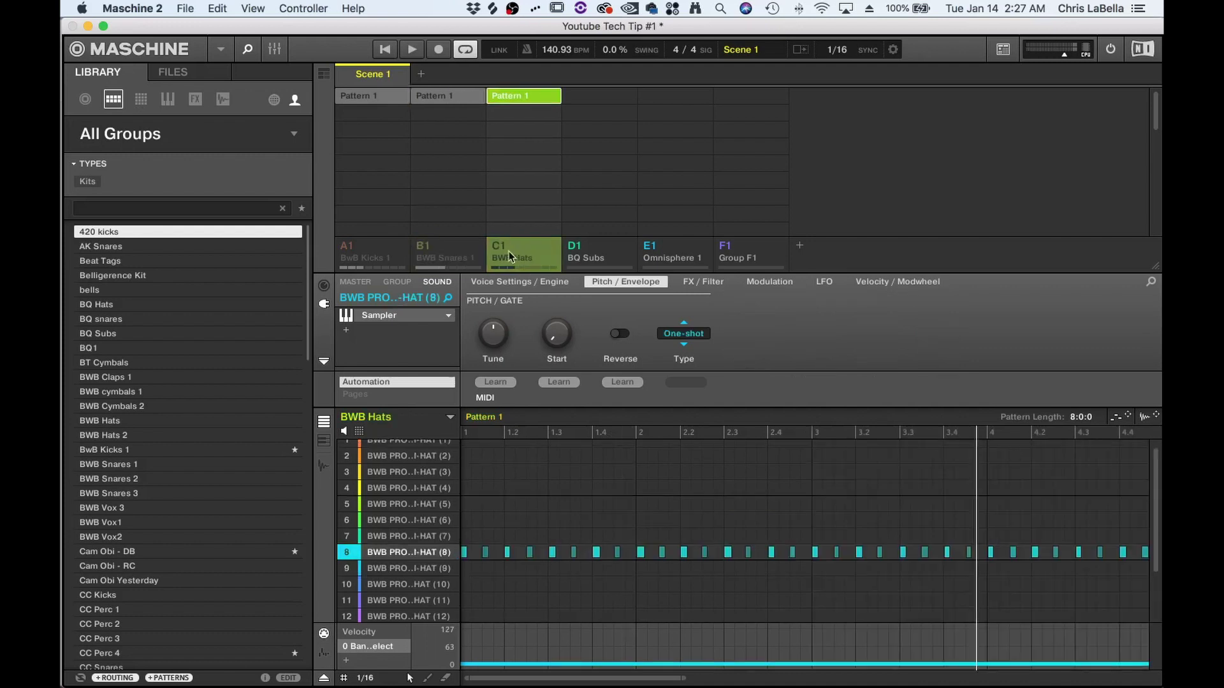
click(518, 282)
click(494, 332)
click(494, 370)
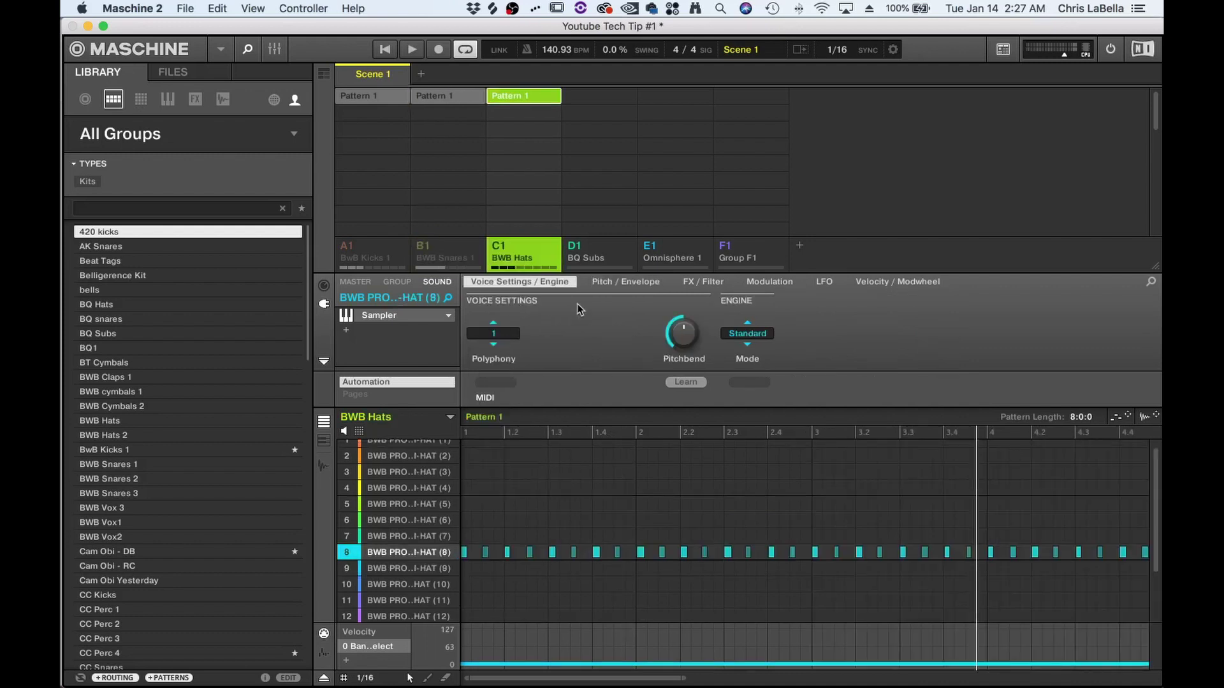
- Set hi-hat 8's envelope type to AHD with minimum decay, and look up tempo-based note times in the browser's delay calculator
click(600, 282)
click(698, 334)
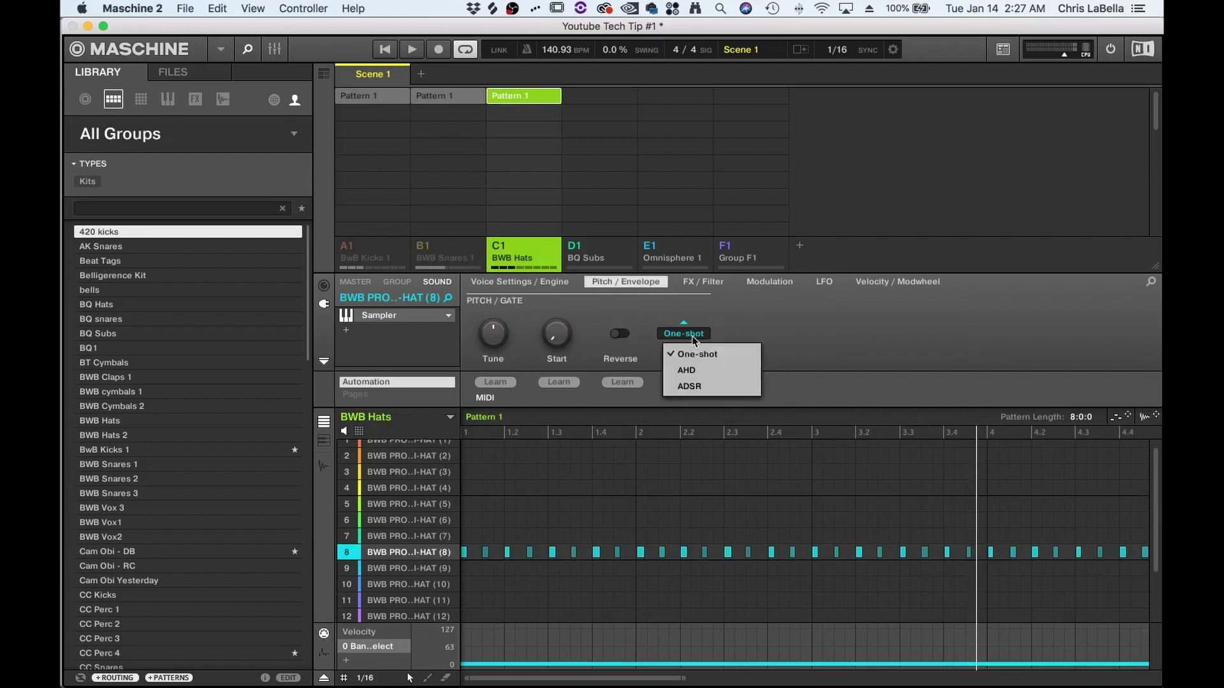
click(706, 371)
drag(874, 332, 874, 382)
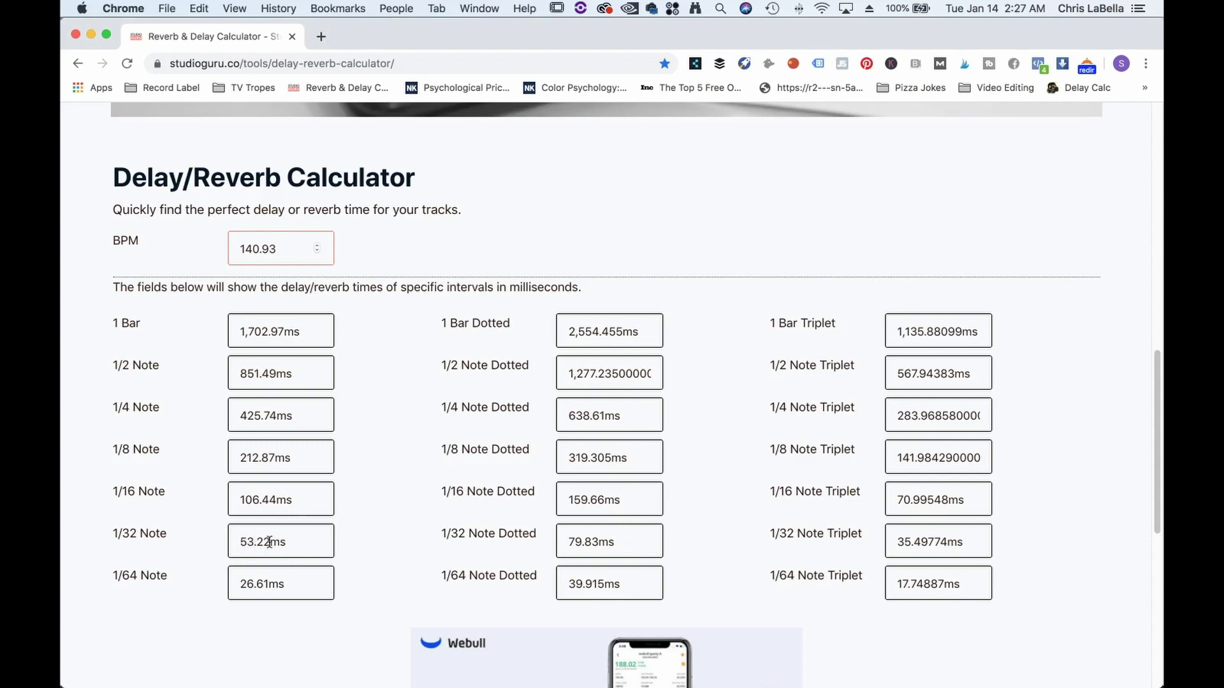
key(super+Tab)
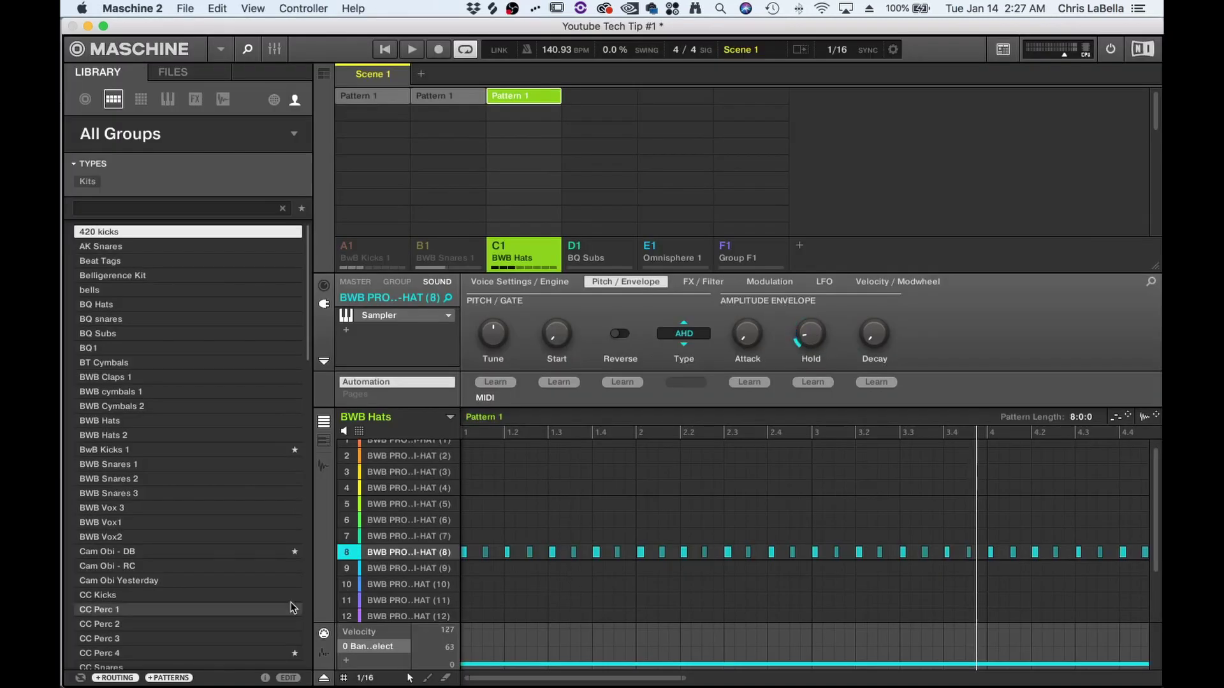
- Audition hi-hats 7 and 8 alternately and raise hi-hat 8's decay slightly
click(399, 537)
click(393, 553)
click(400, 539)
click(396, 552)
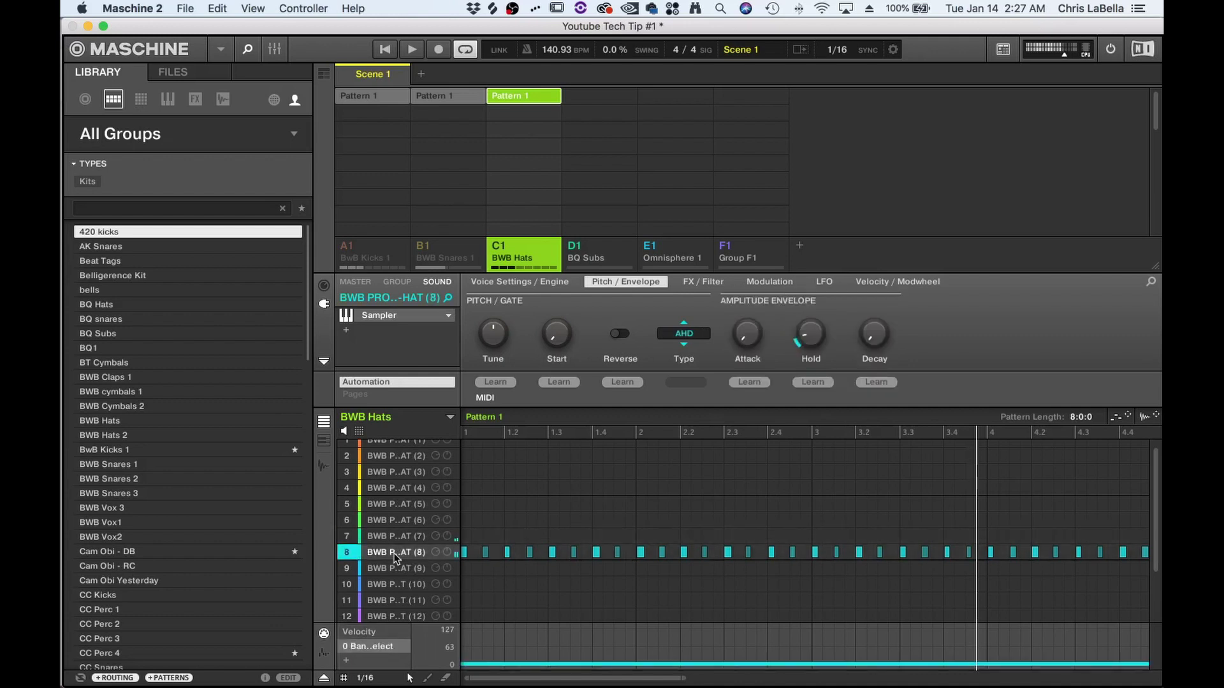
click(400, 538)
click(396, 552)
click(397, 536)
click(395, 553)
drag(880, 334, 880, 309)
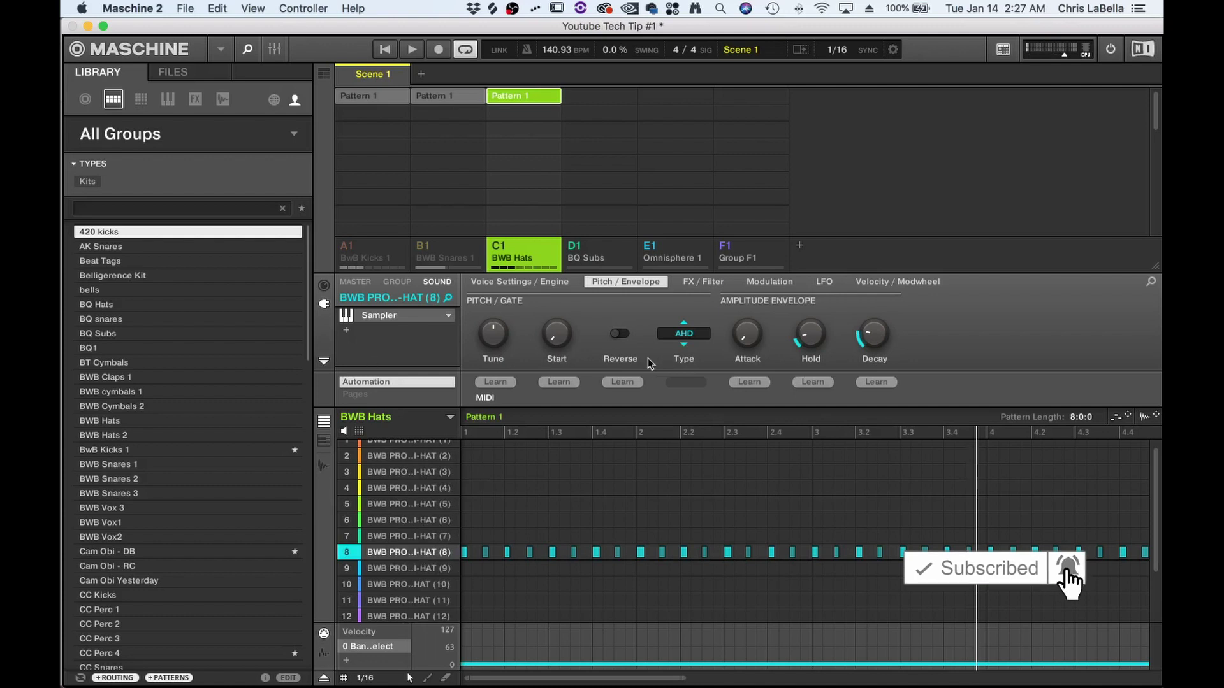
- Switch hi-hat 8's envelope to One-shot and back to AHD, auditioning the sound with each type
click(701, 335)
click(695, 359)
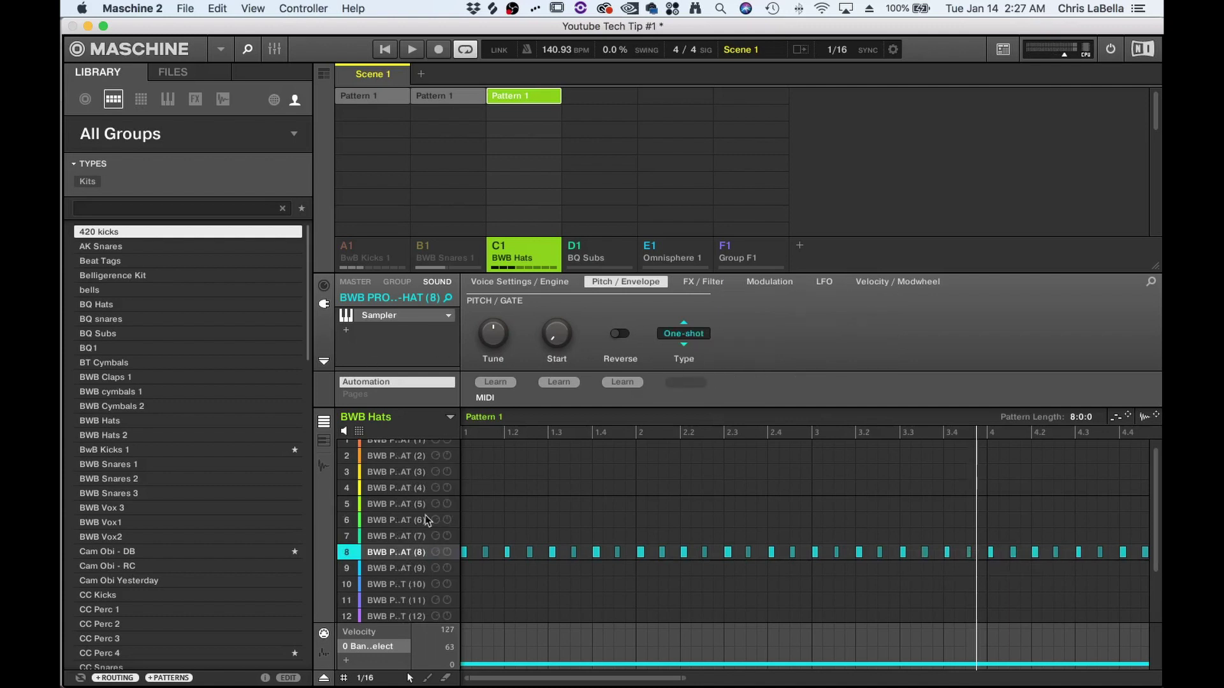
click(395, 553)
click(404, 553)
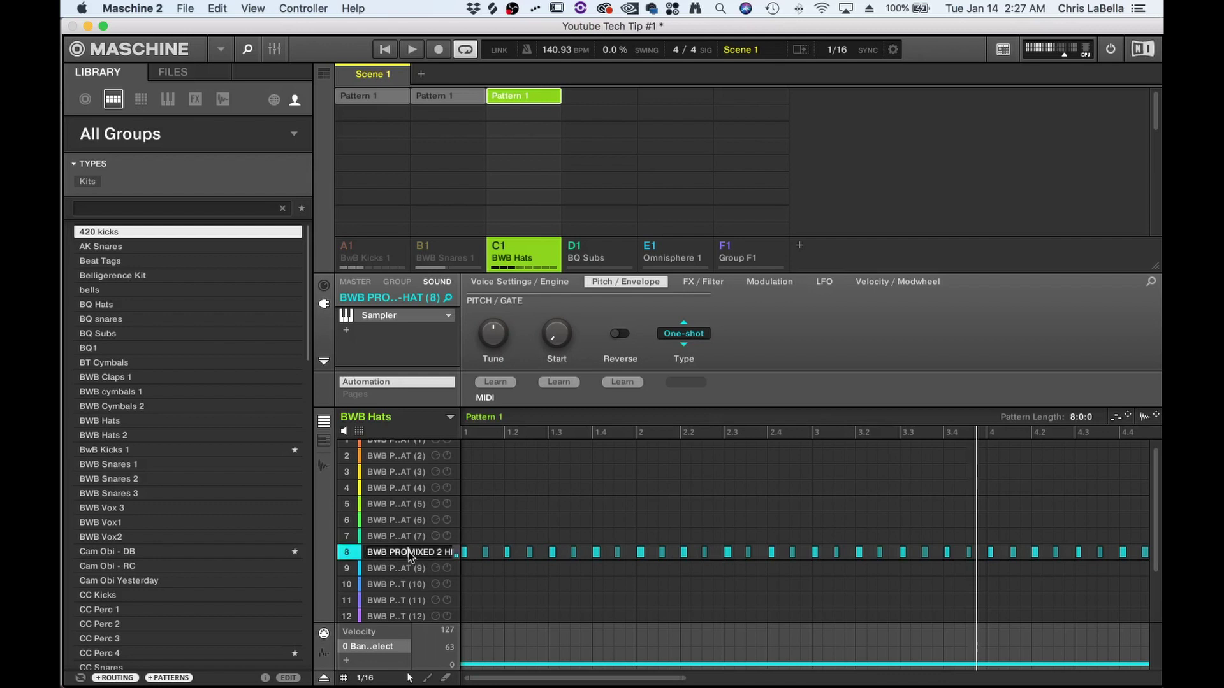
click(691, 335)
click(686, 370)
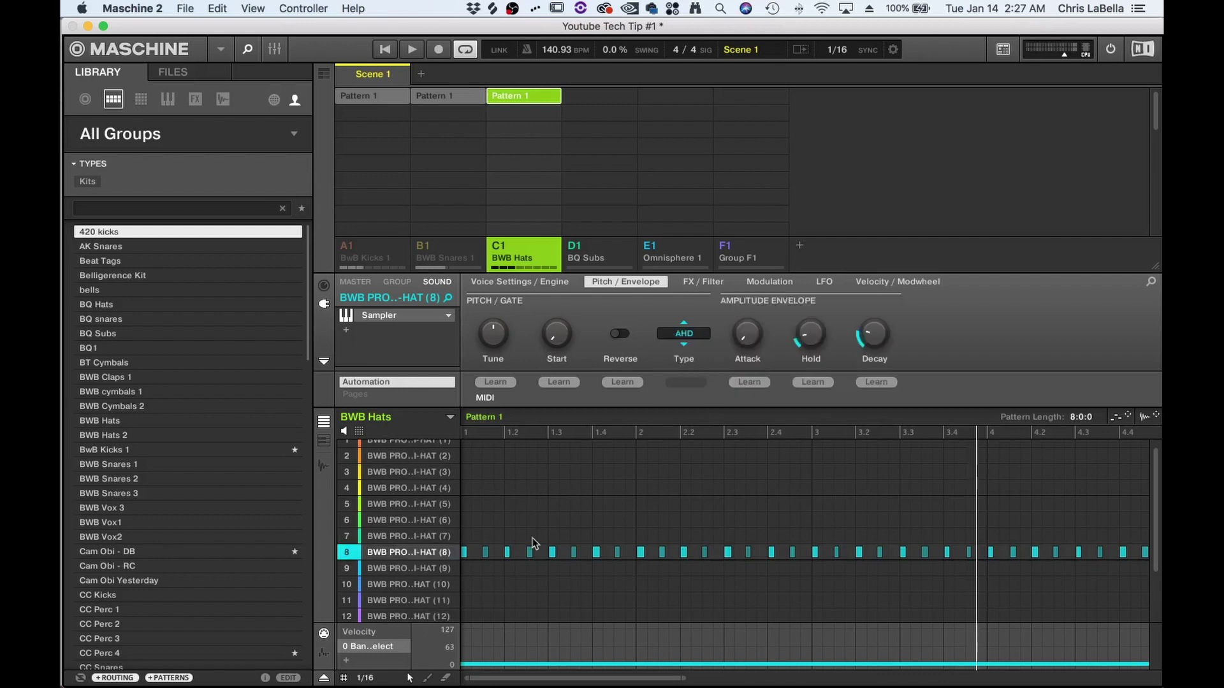
click(398, 555)
double_click(397, 554)
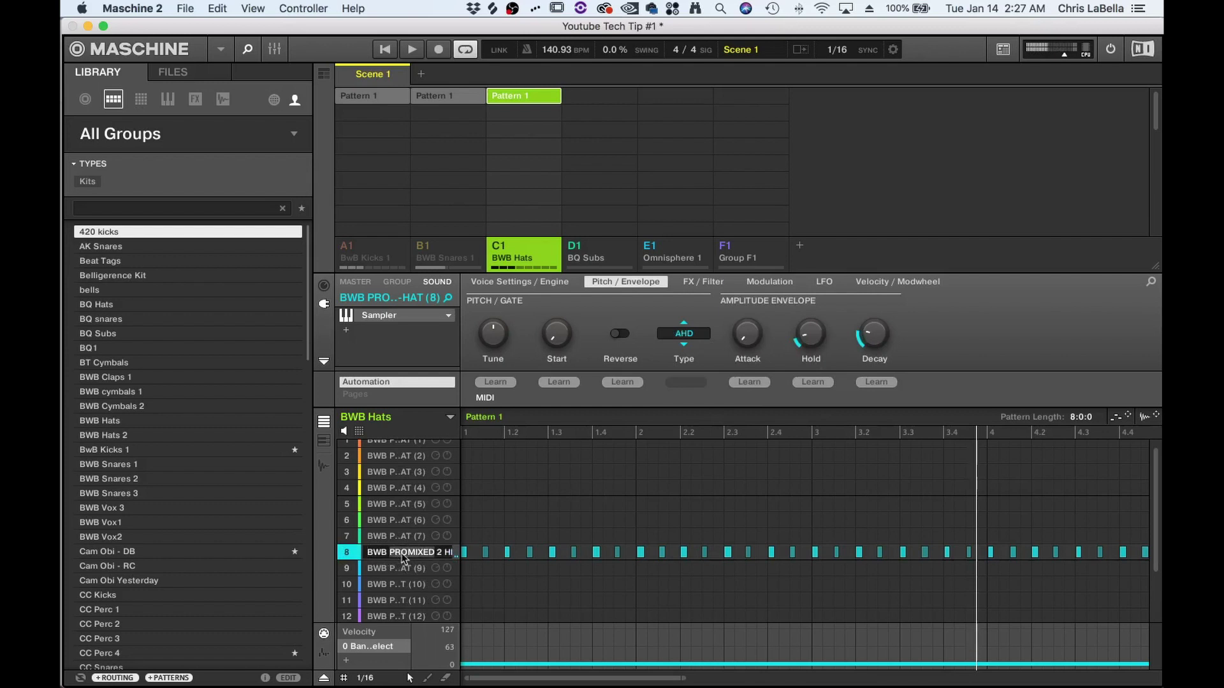
- Compare the One-shot and AHD envelopes once more on hi-hat 8, finishing on AHD
click(685, 338)
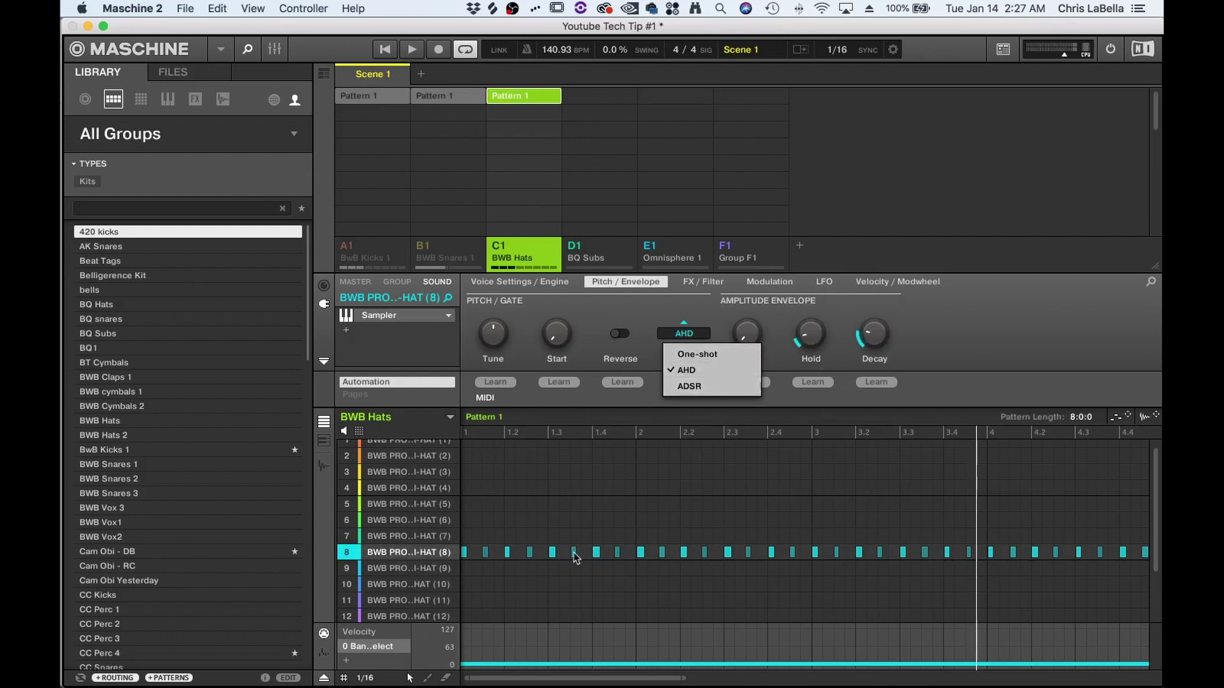
click(689, 386)
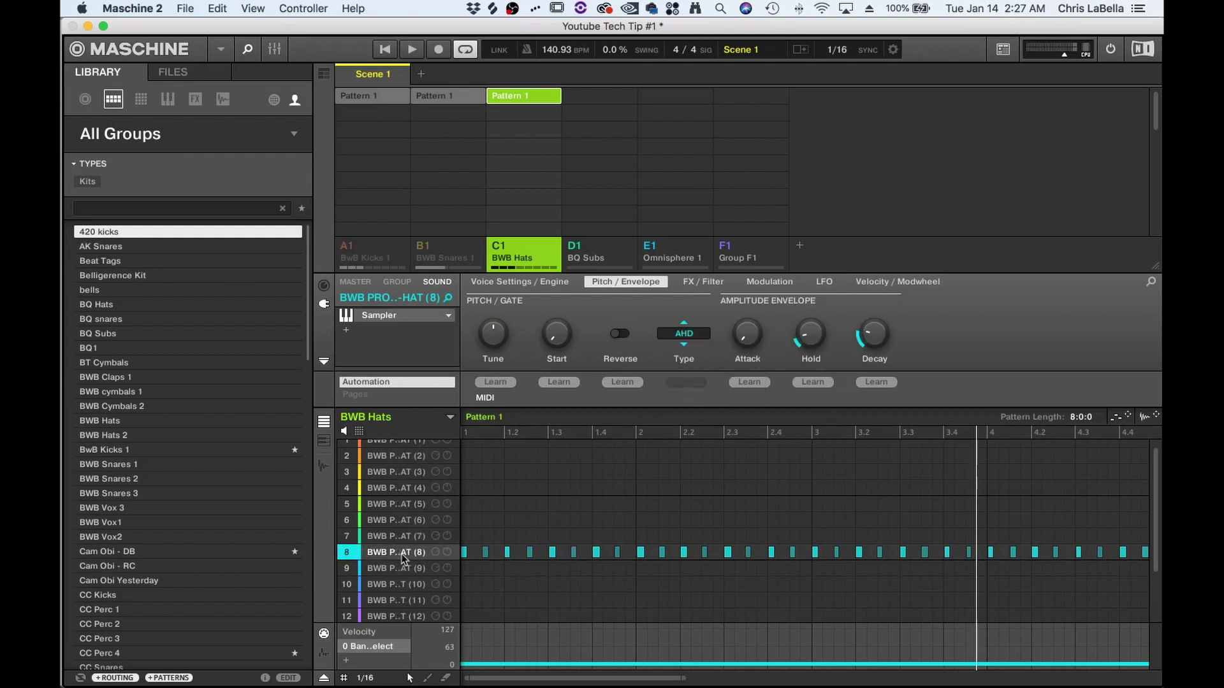
click(685, 335)
click(687, 350)
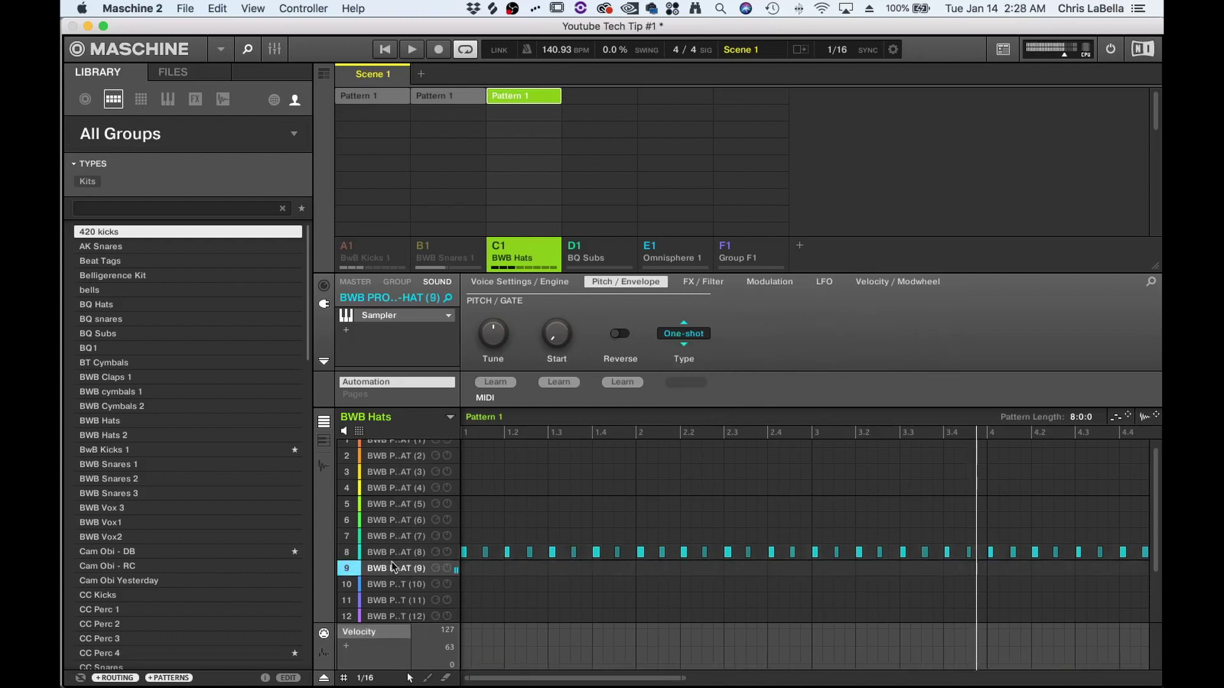
click(683, 334)
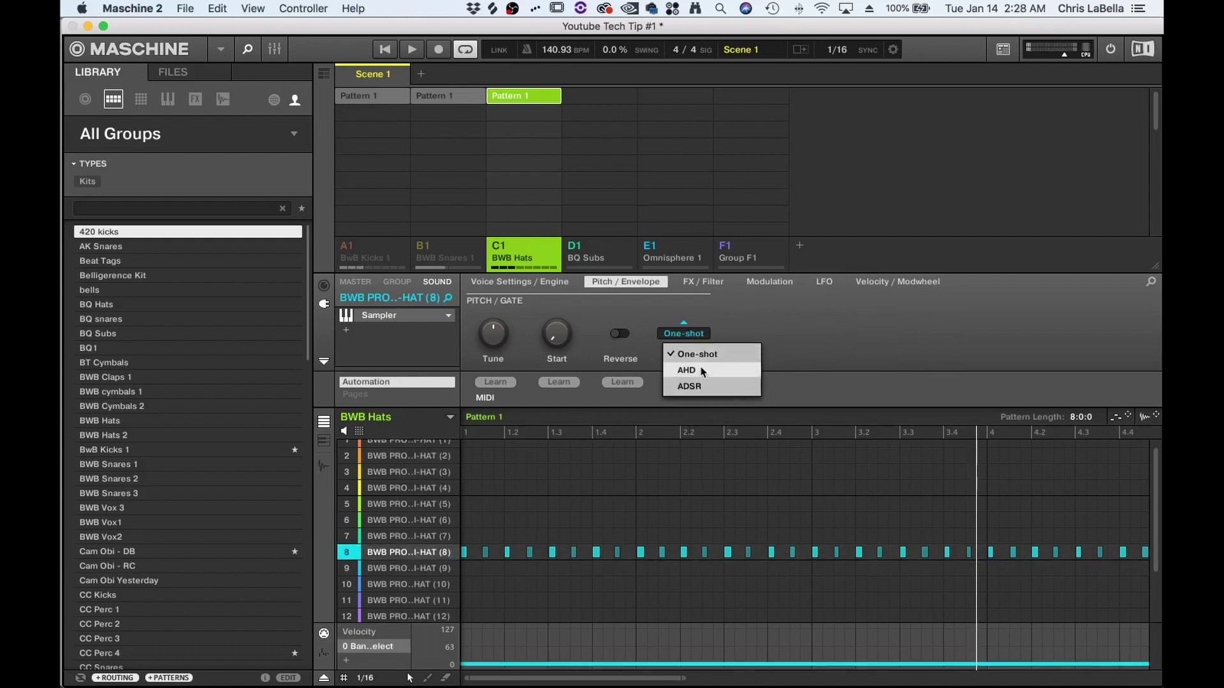
click(699, 374)
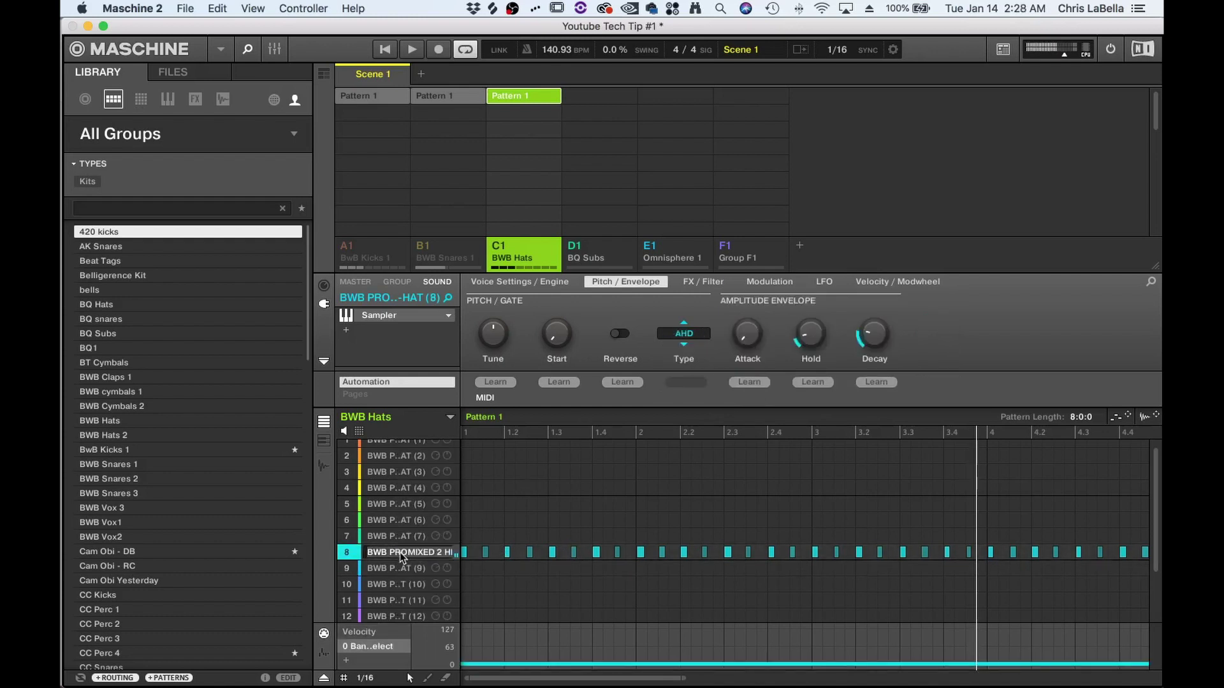
double_click(399, 552)
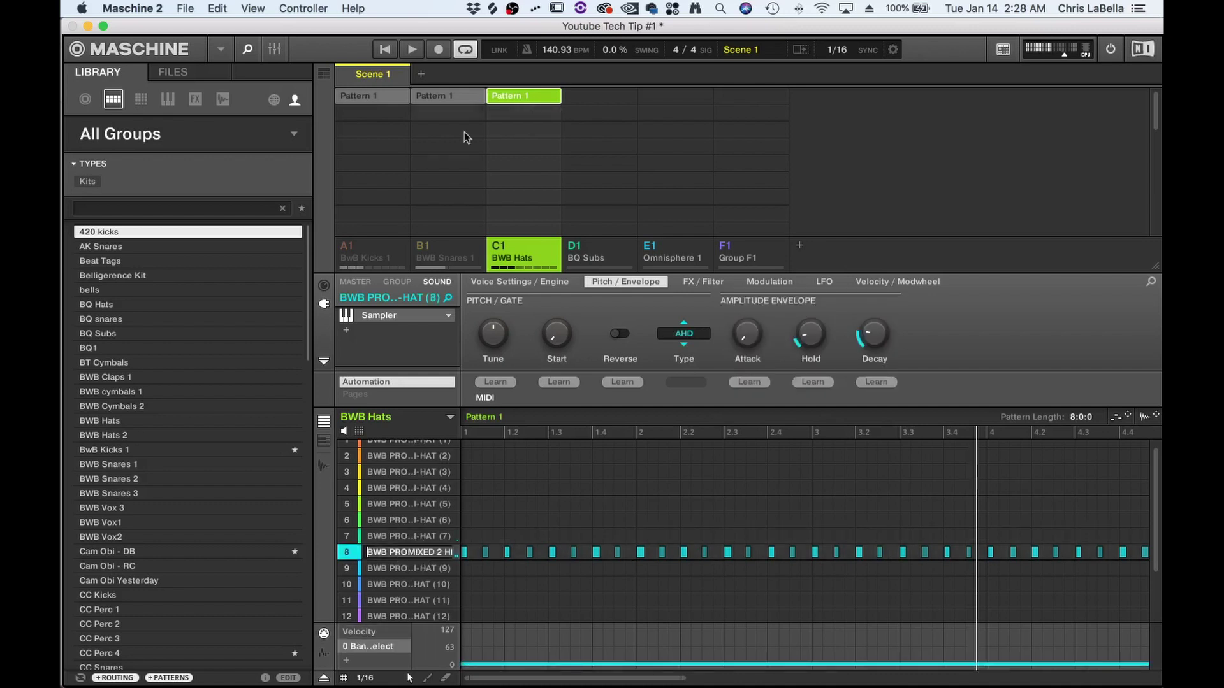
- Unmute the BwB Kicks 1 and BWB Snares 1 groups and play the full beat from the start
click(367, 250)
click(425, 250)
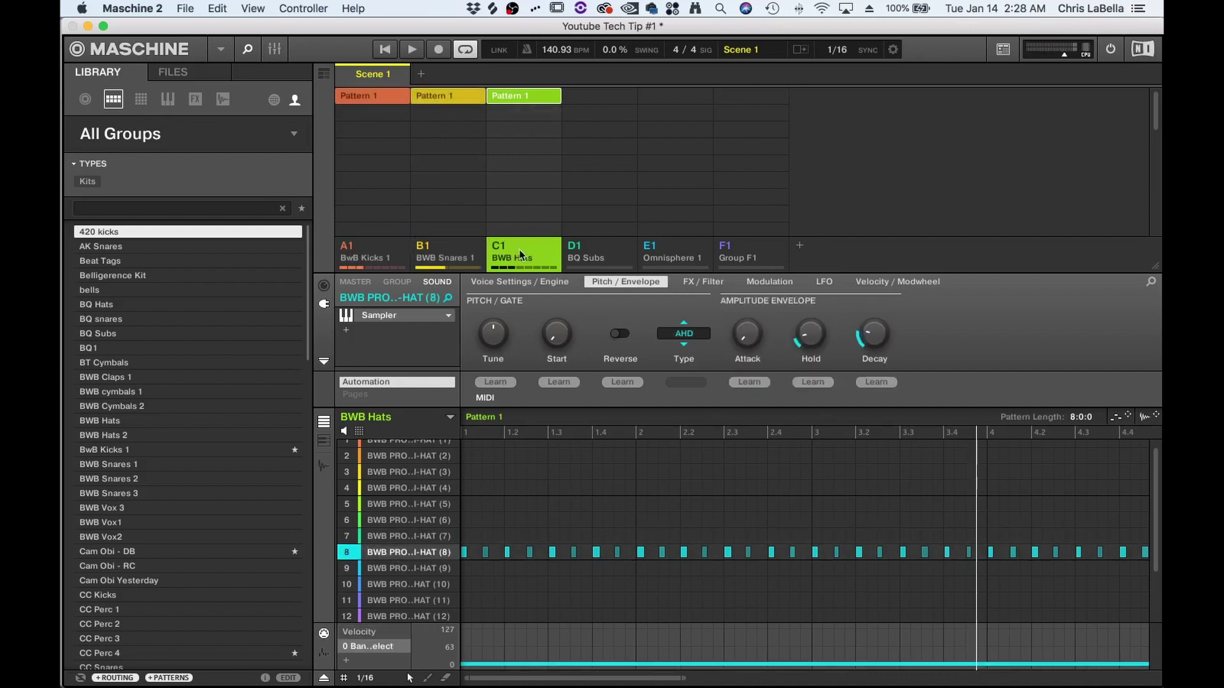
click(374, 261)
click(466, 258)
click(522, 257)
click(458, 261)
click(369, 262)
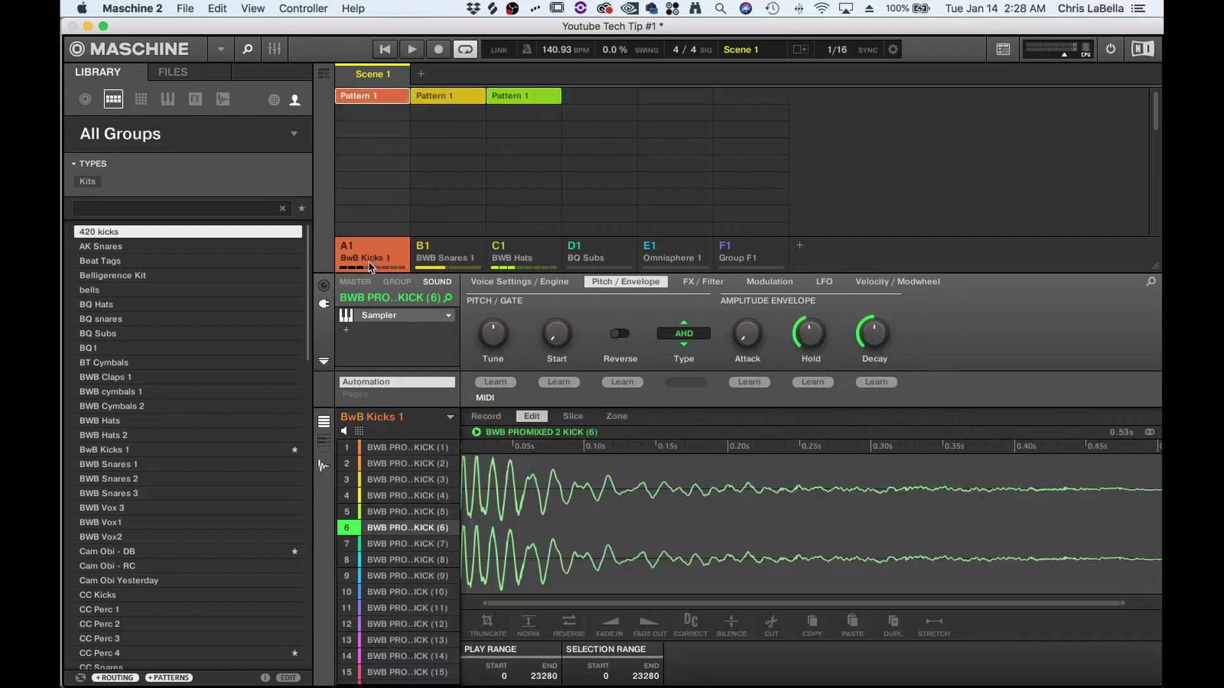
click(385, 51)
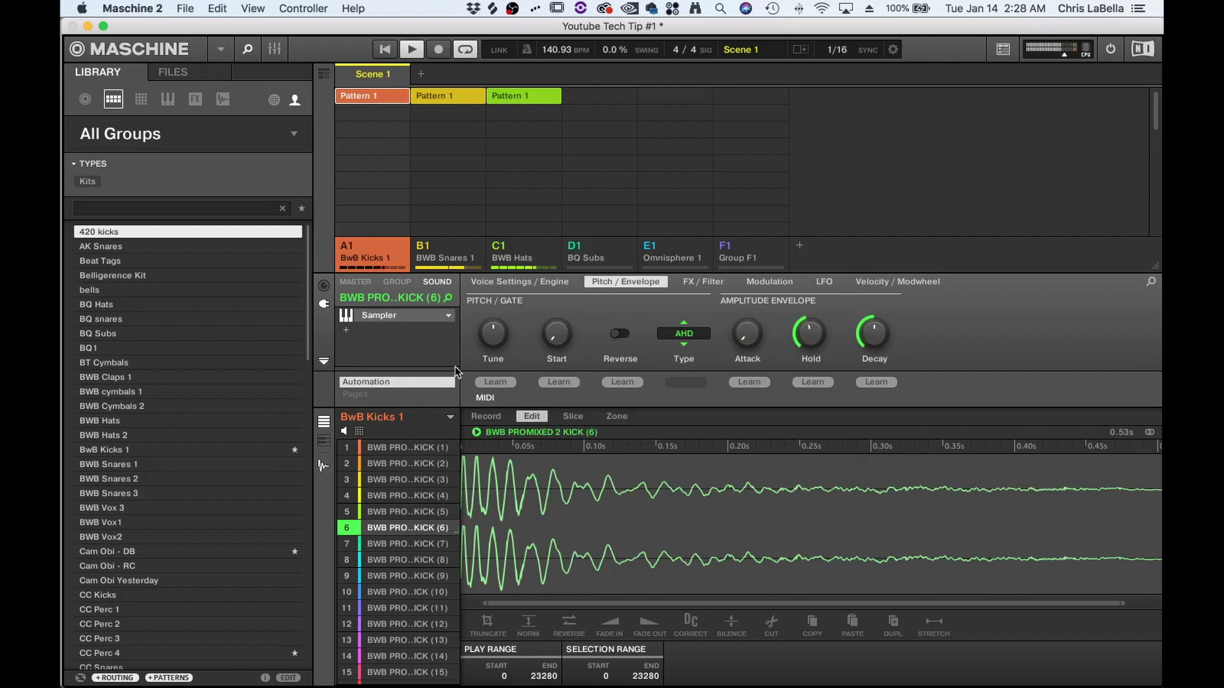
key(space)
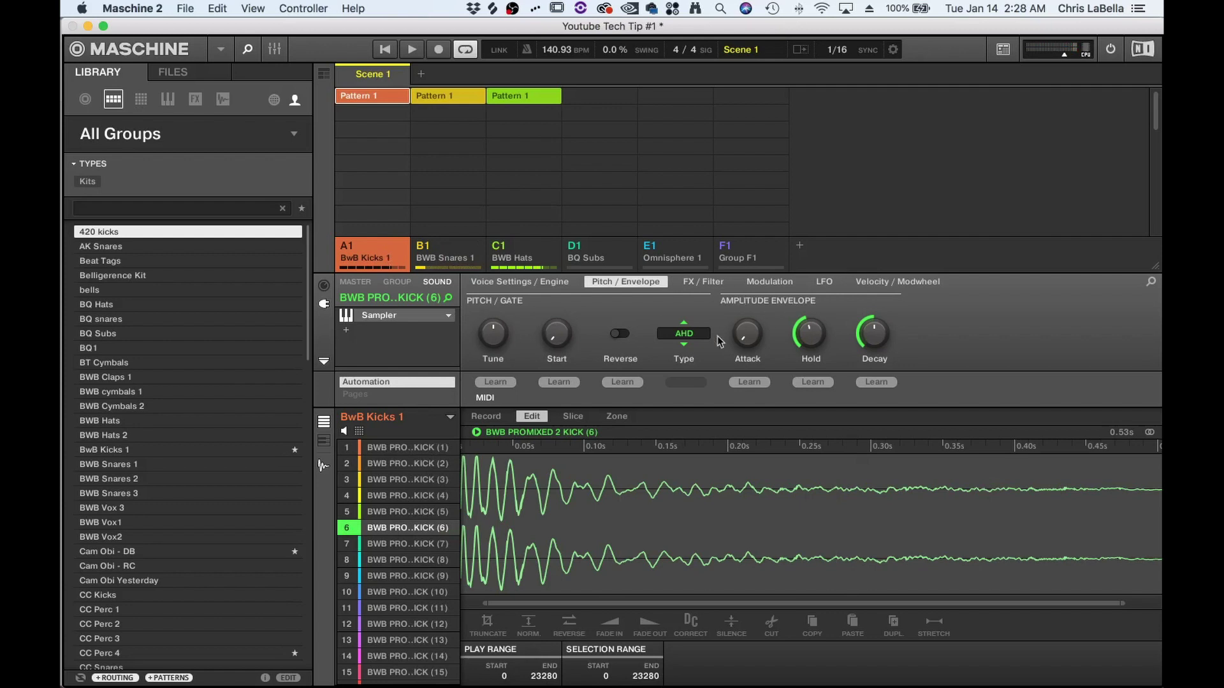
- Set the envelope type of kick 6, snare 9 and hi-hat 8 to One-shot and play the beat for comparison
click(696, 339)
click(696, 334)
click(698, 338)
click(695, 337)
click(693, 355)
click(447, 260)
click(701, 344)
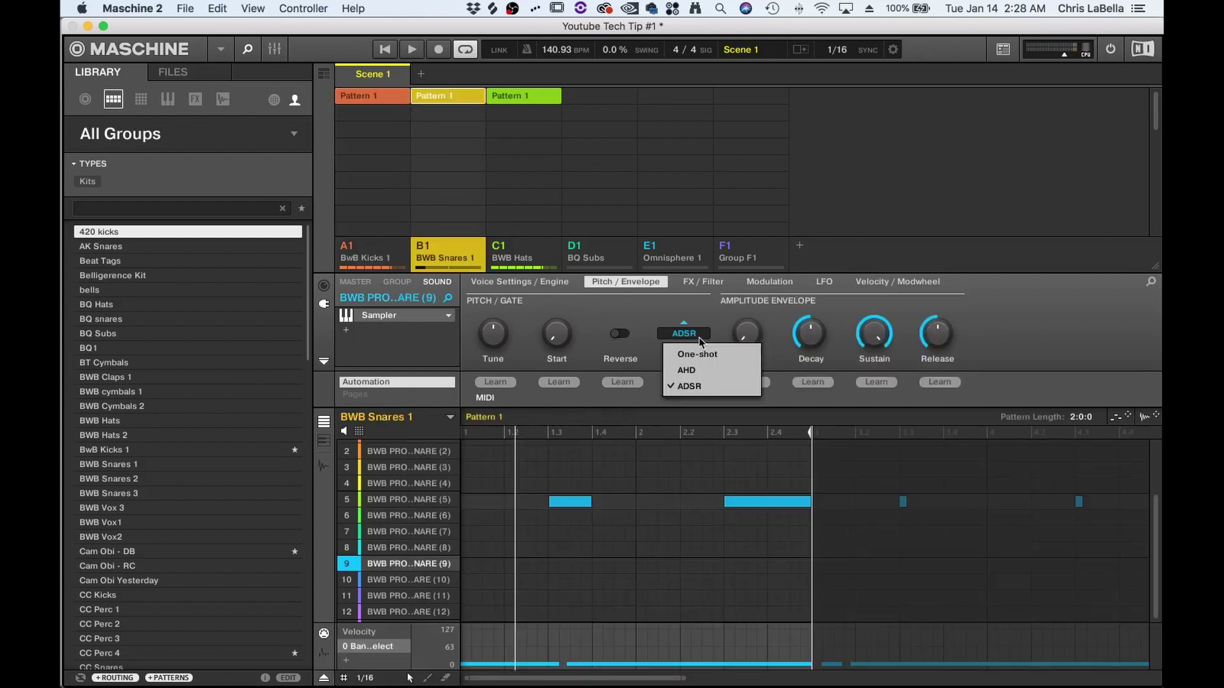
click(701, 352)
click(532, 252)
click(682, 335)
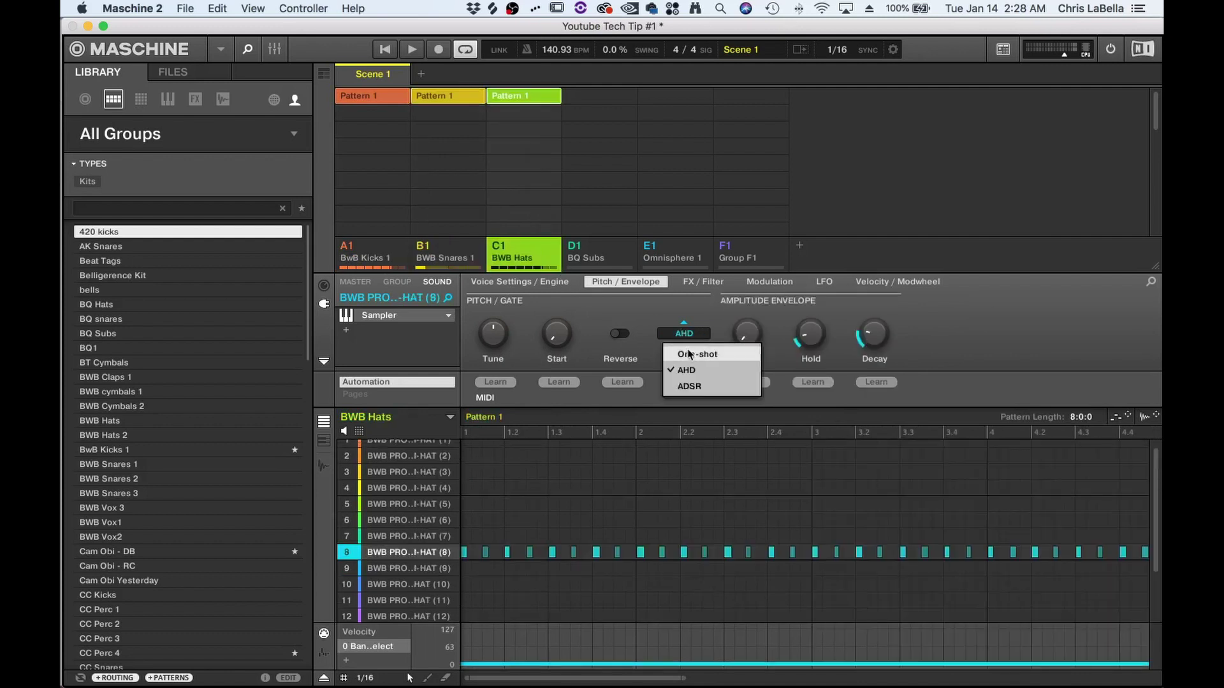
click(689, 356)
key(space)
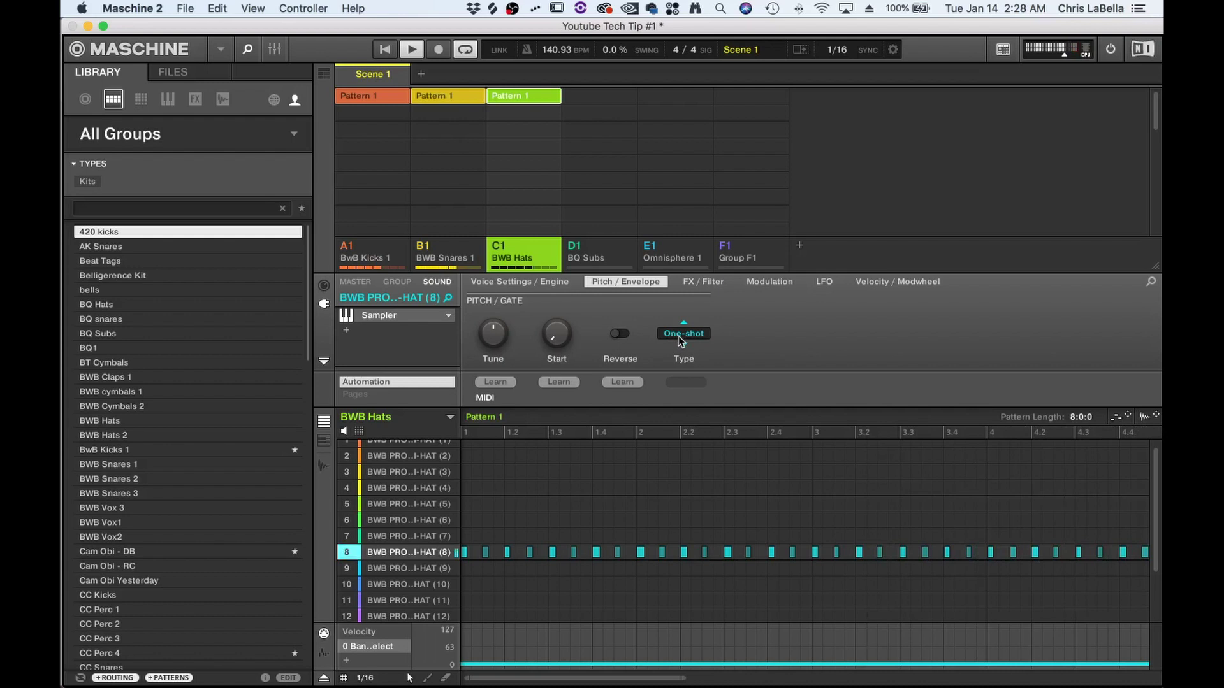
- During playback, set kick 6's envelope type to AHD, snare 9's to ADSR and hi-hat 8's to AHD
click(374, 258)
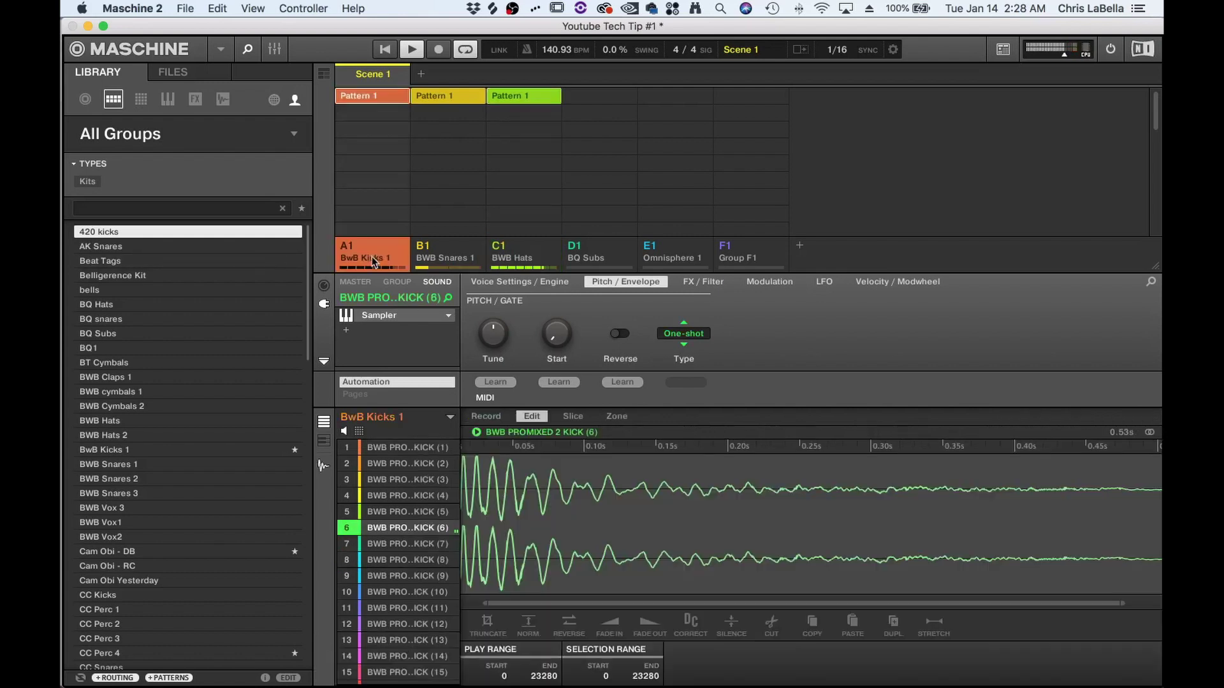
click(695, 341)
click(695, 368)
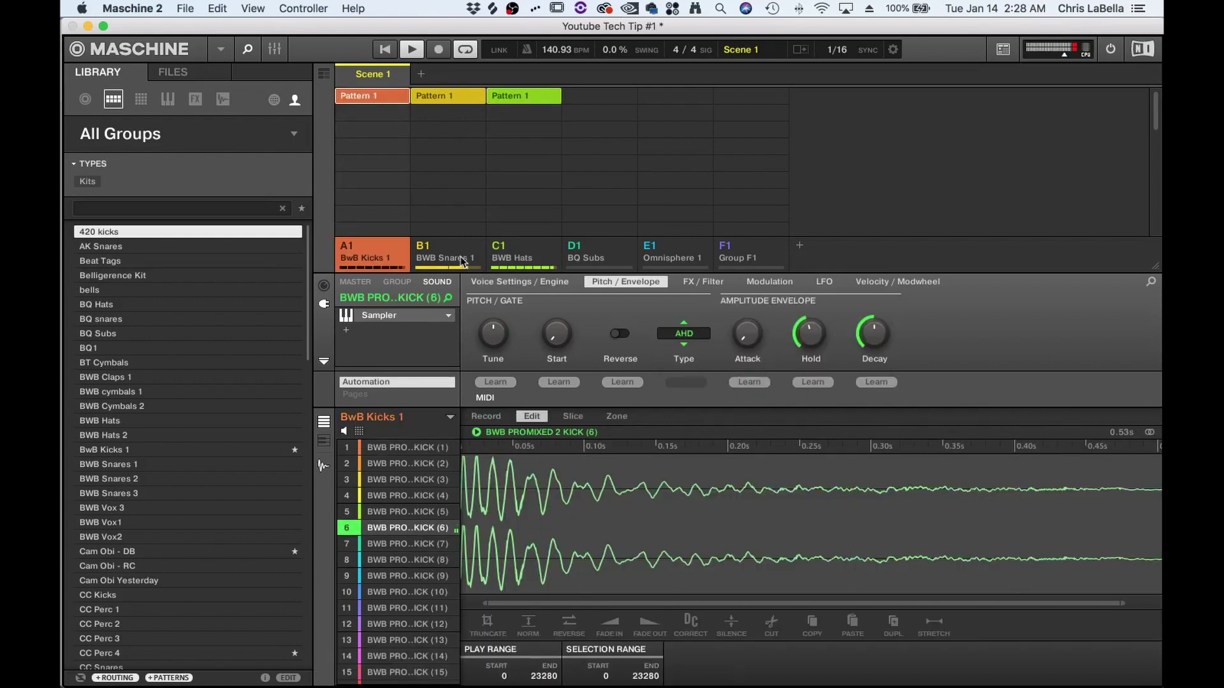
click(467, 259)
click(683, 333)
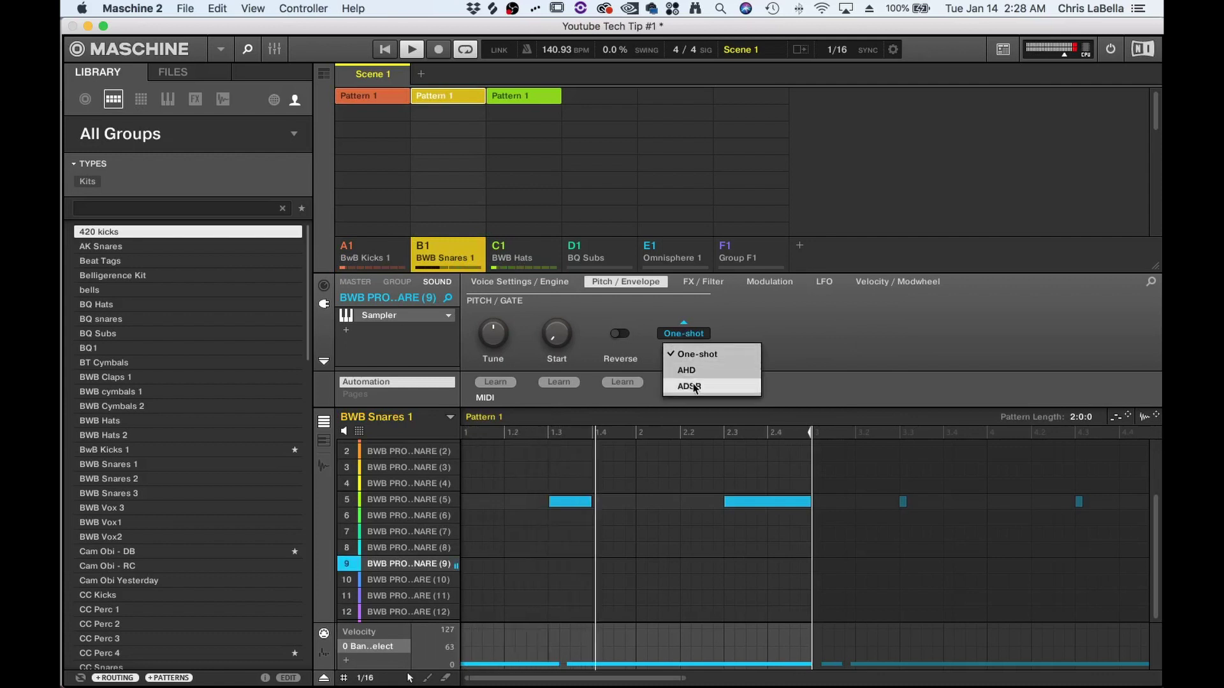
click(688, 382)
click(518, 252)
click(683, 333)
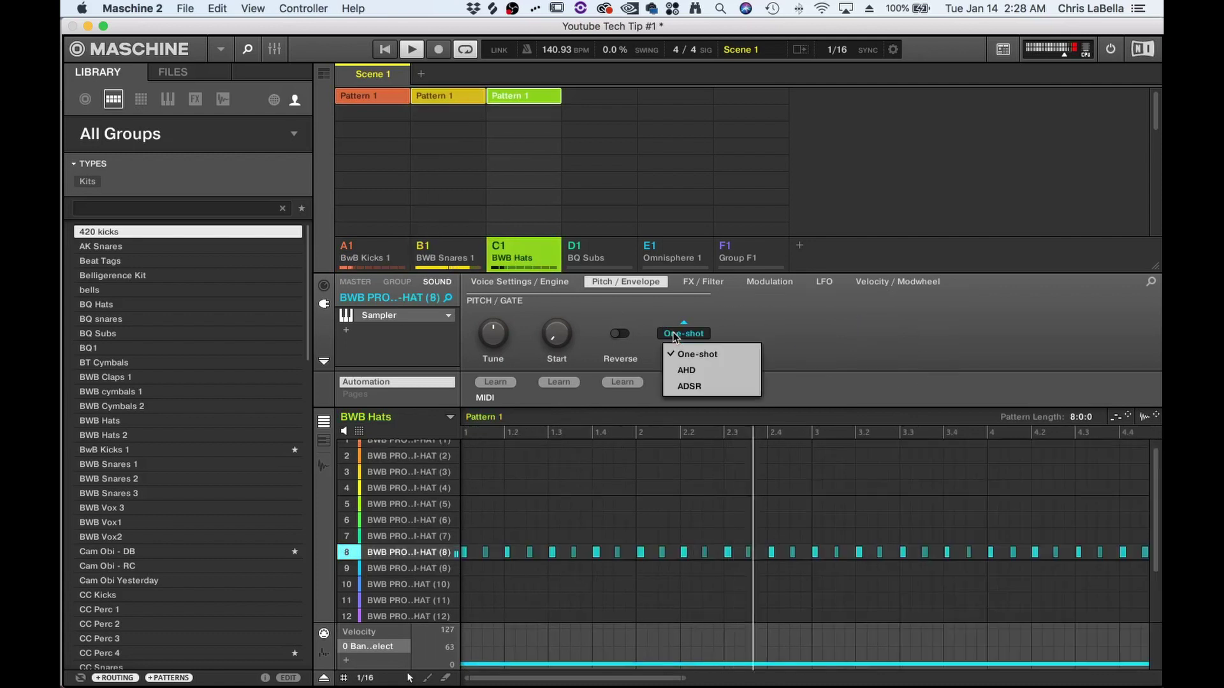
click(698, 369)
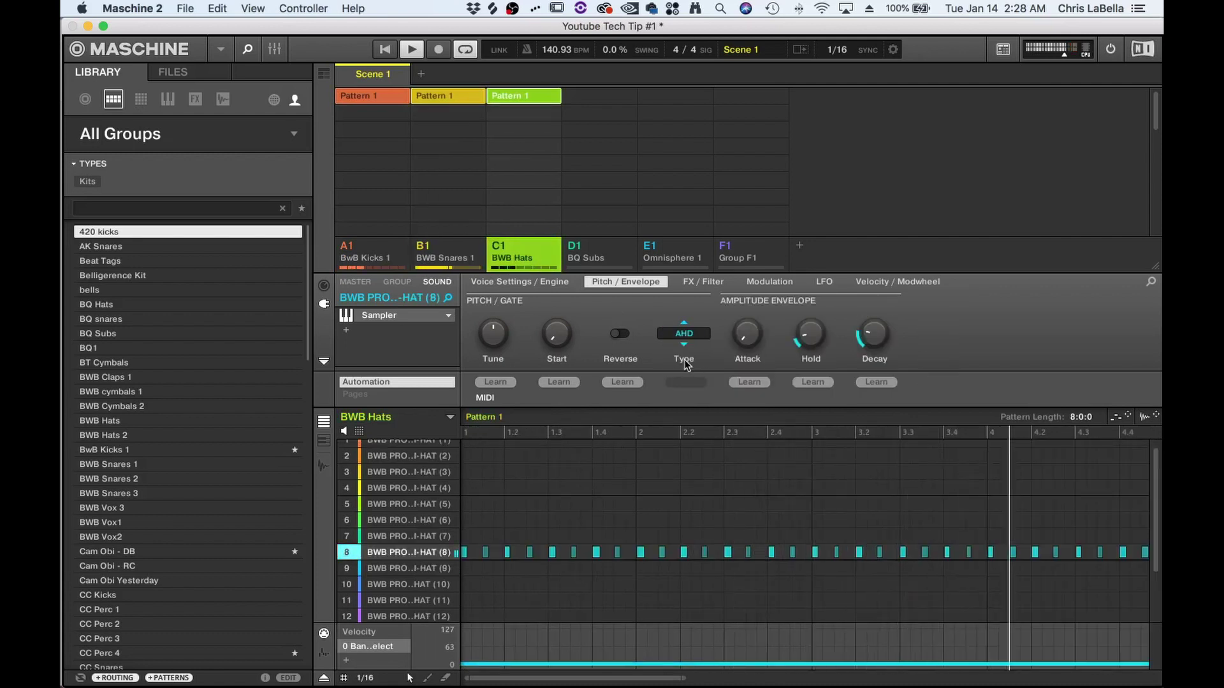
- Raise the decay of hi-hat 8's AHD envelope to 106.7 ms
mouse_move(871, 343)
drag(873, 332, 873, 314)
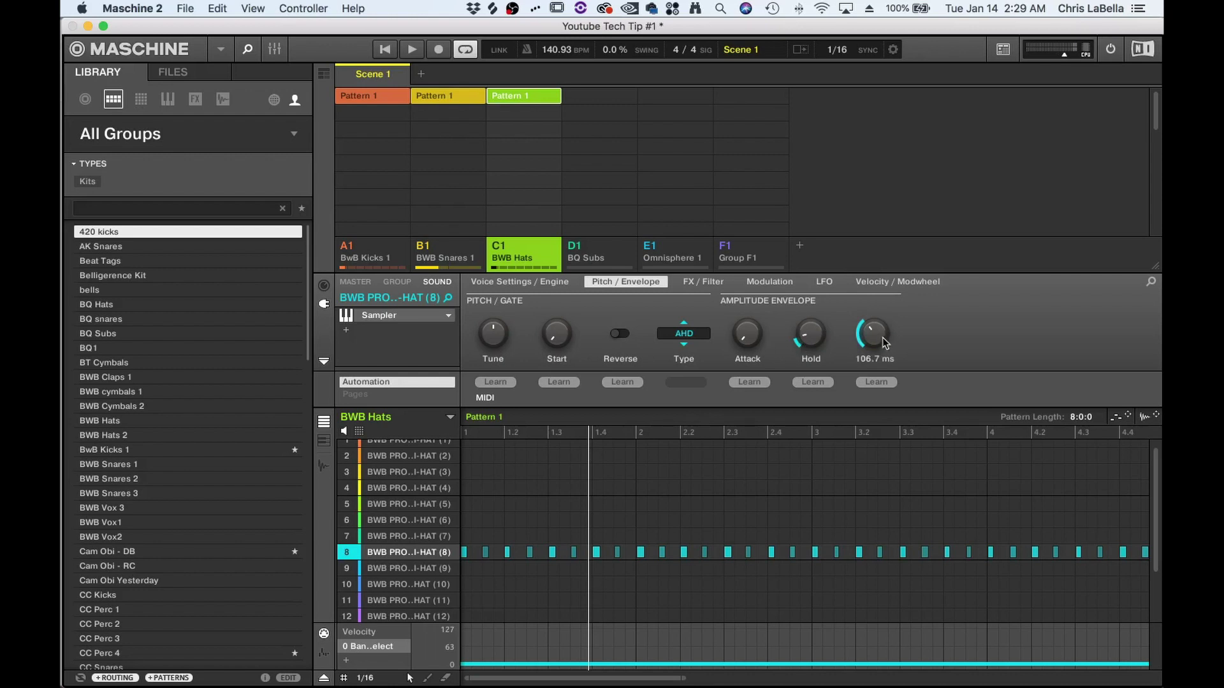
mouse_move(873, 332)
mouse_move(808, 338)
- Review the kick and snare groups' envelope settings and play the finished beat from the start
click(381, 260)
click(452, 260)
click(387, 258)
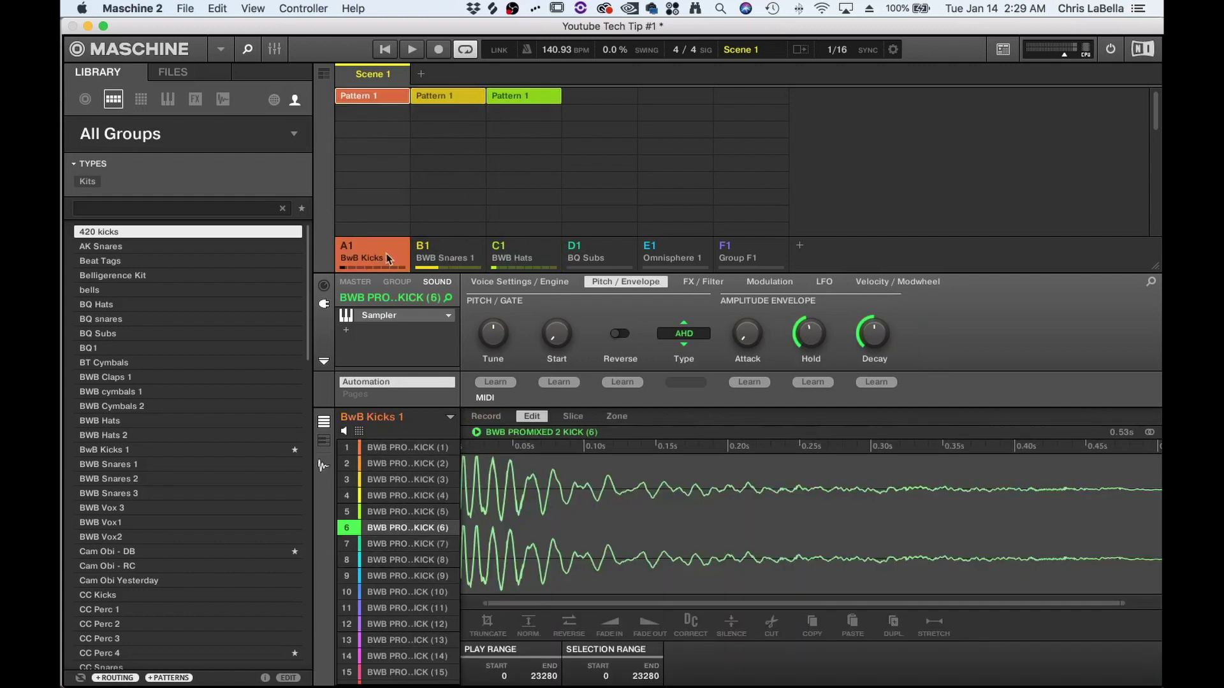
click(384, 50)
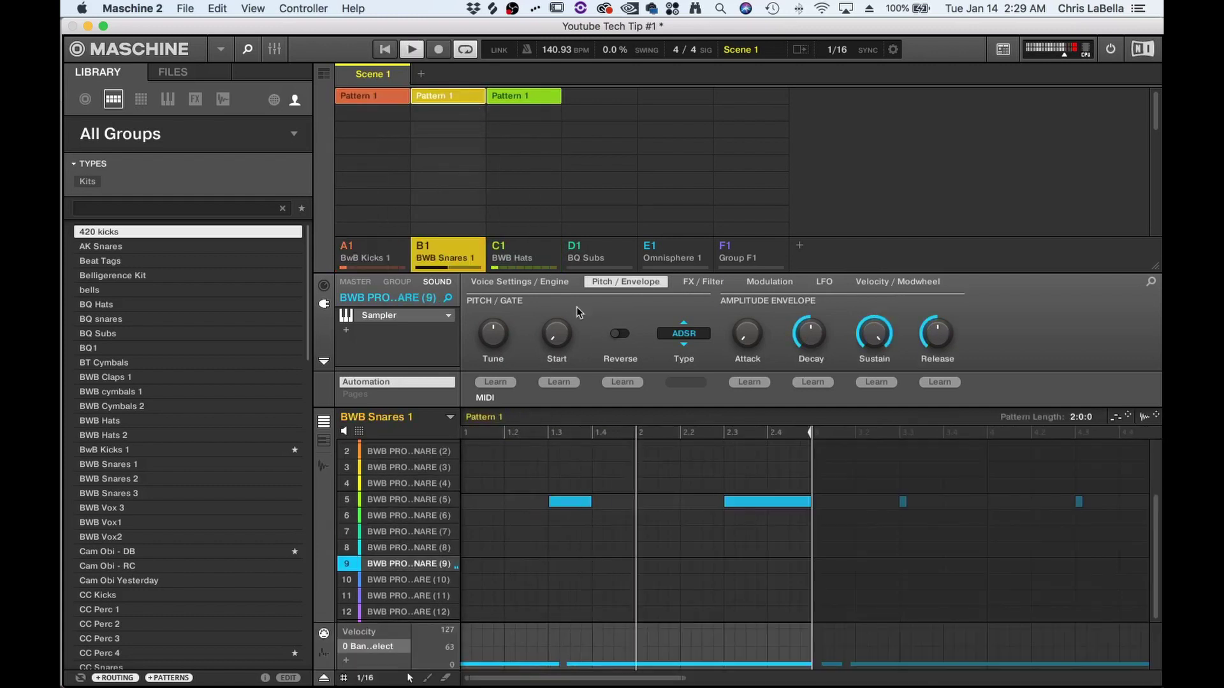
key(space)
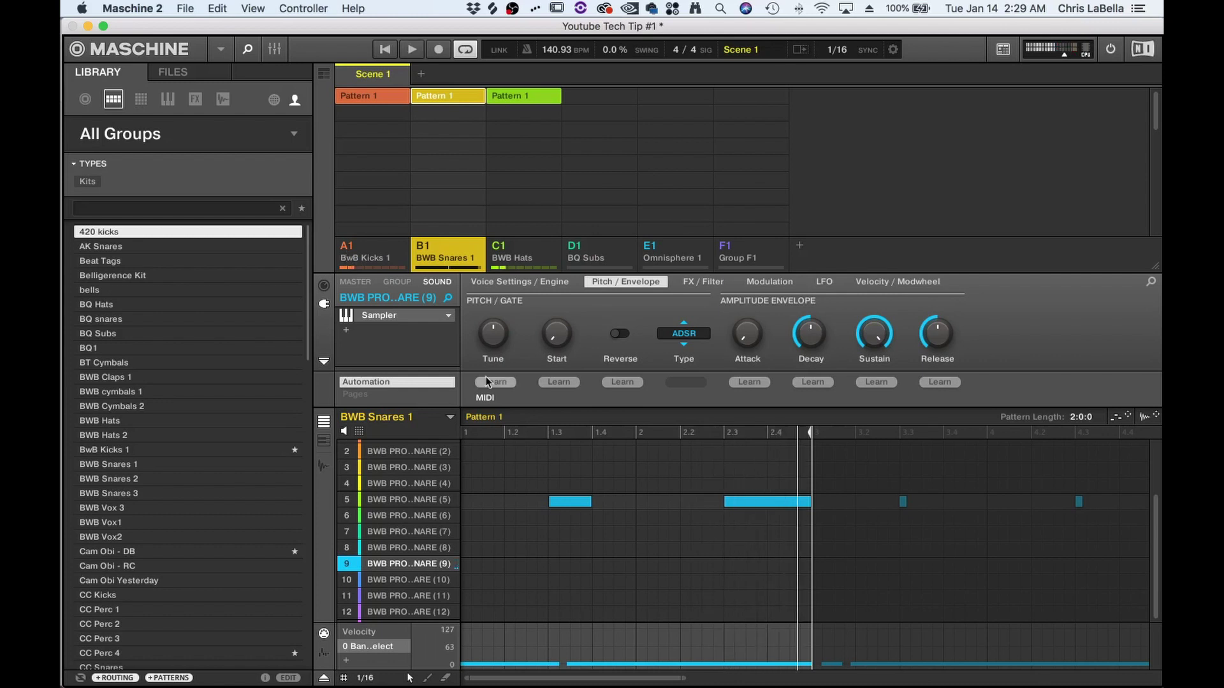